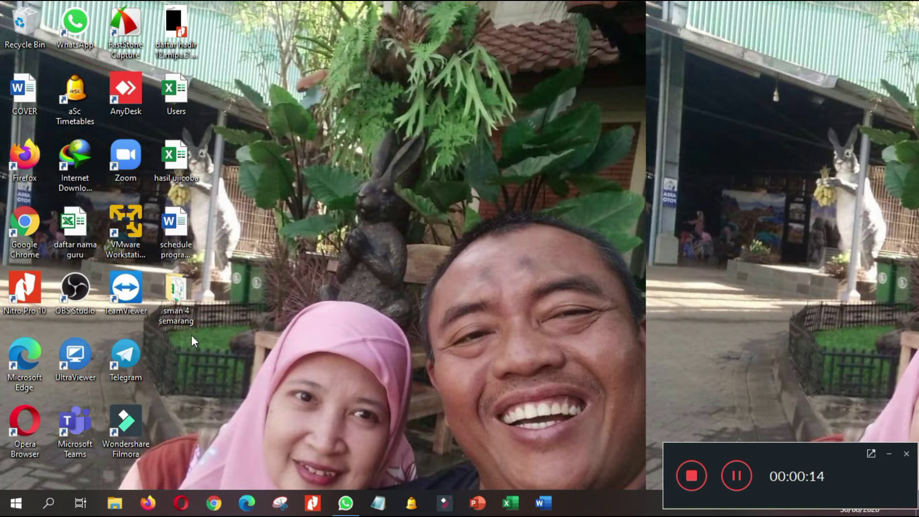
# Open the "template excell" workbook from the "sman 4 semarang" folder on the desktop
pyautogui.doubleClick(189, 312)
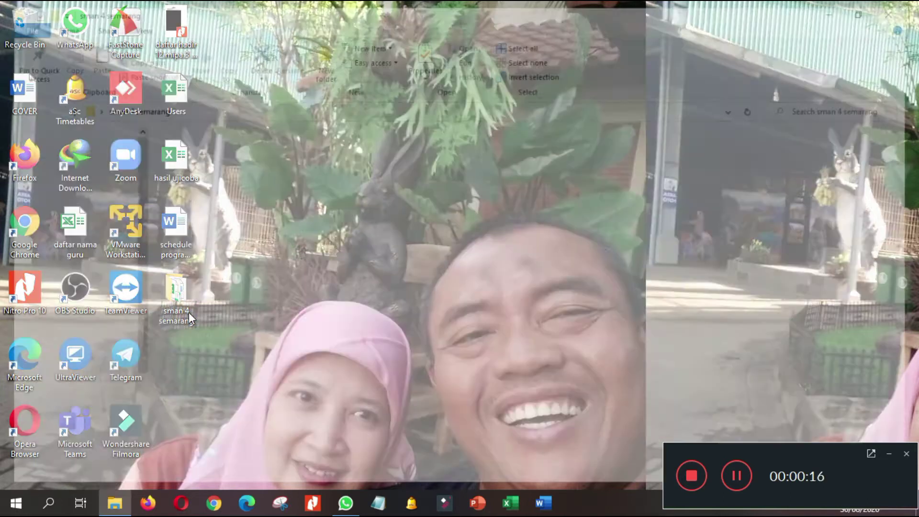
pyautogui.rightClick(489, 219)
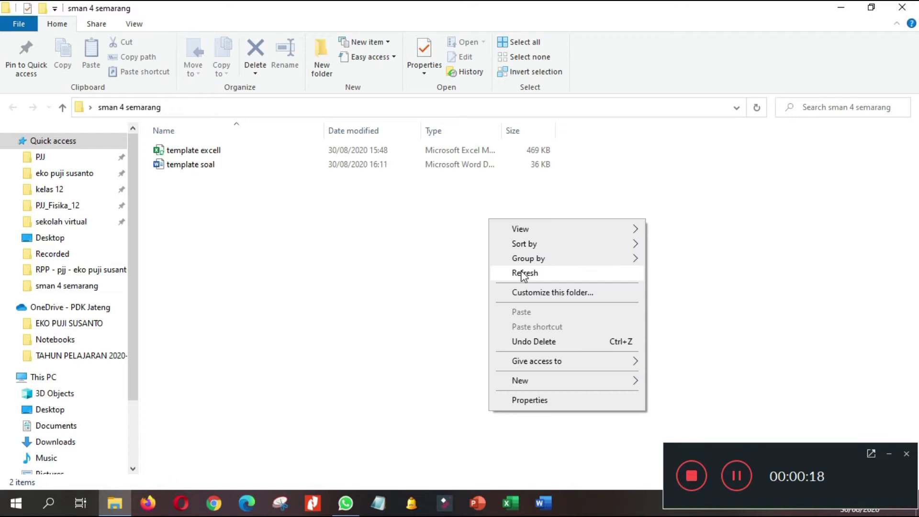
pyautogui.click(524, 274)
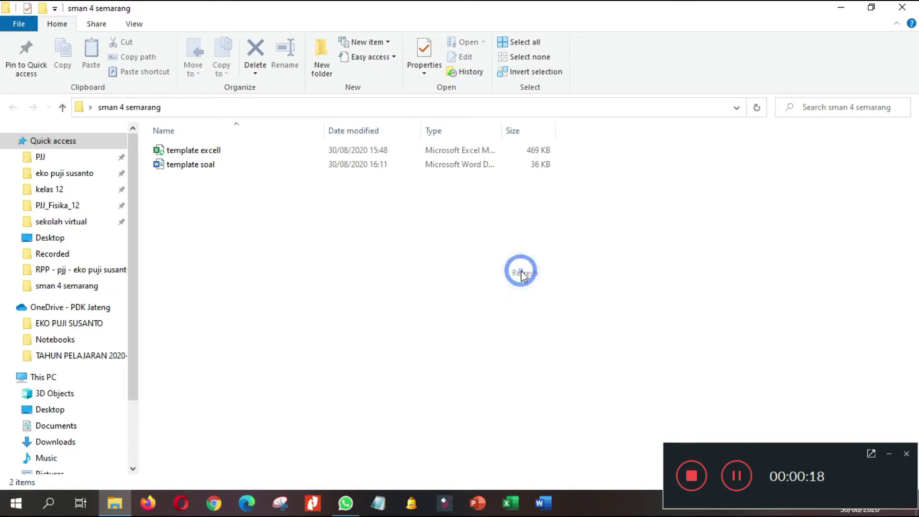
pyautogui.click(890, 455)
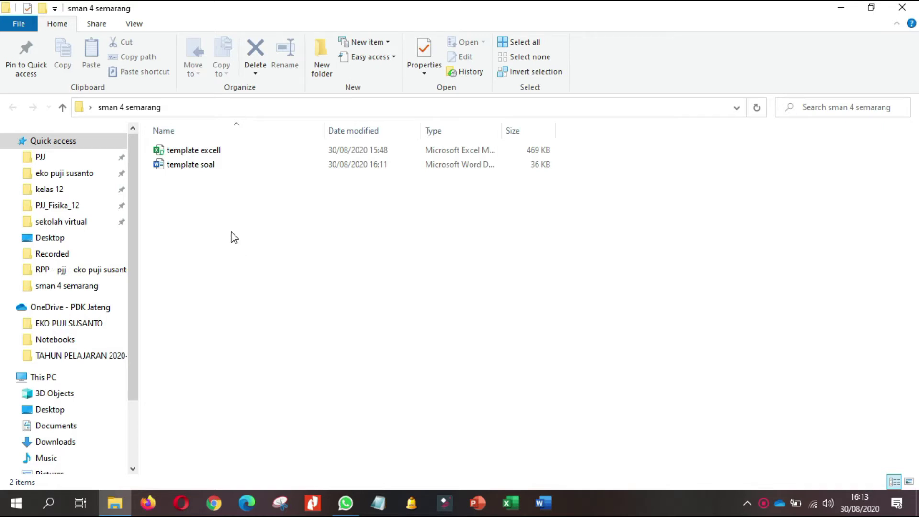
pyautogui.doubleClick(211, 152)
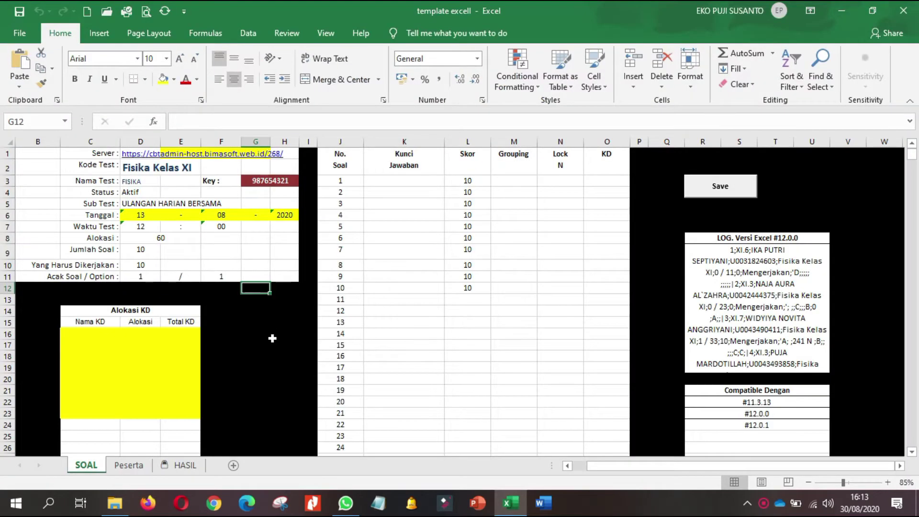
# Set the Kode Test on the SOAL sheet to "UH Fisika 1"
pyautogui.click(273, 339)
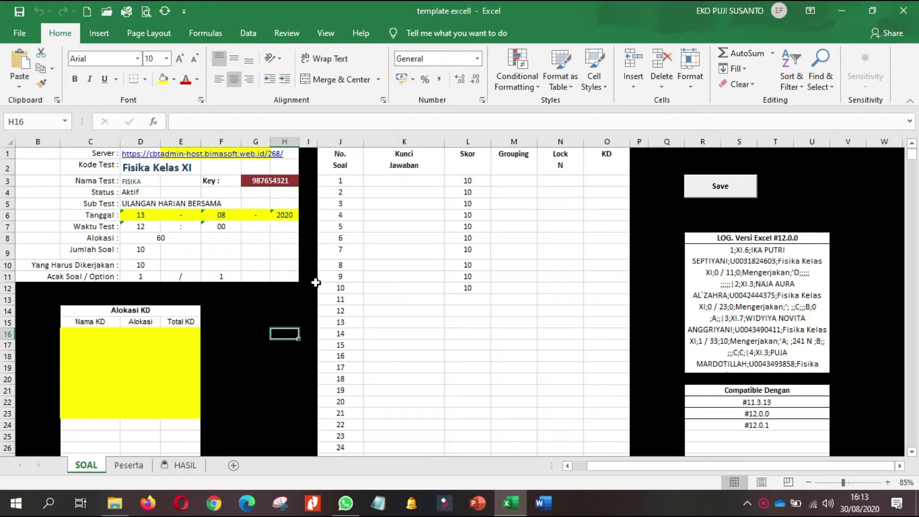
pyautogui.click(266, 263)
pyautogui.click(145, 171)
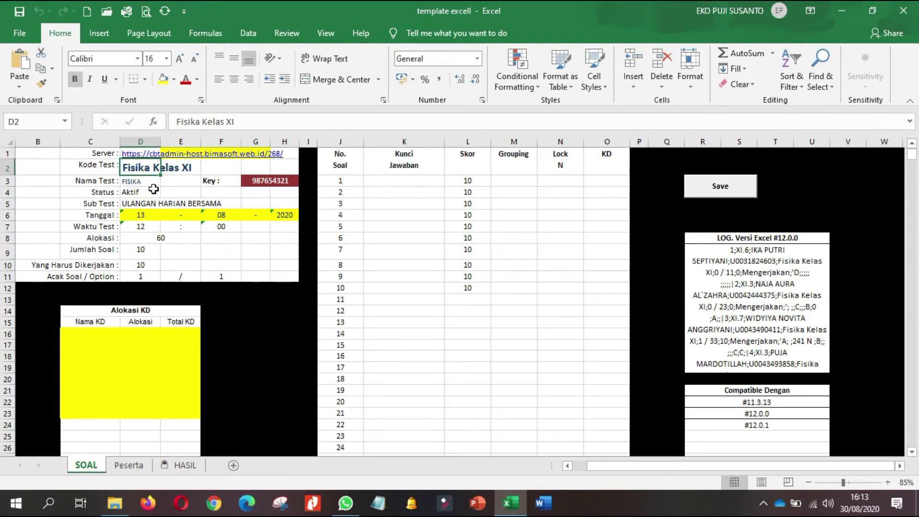
pyautogui.write('fi')
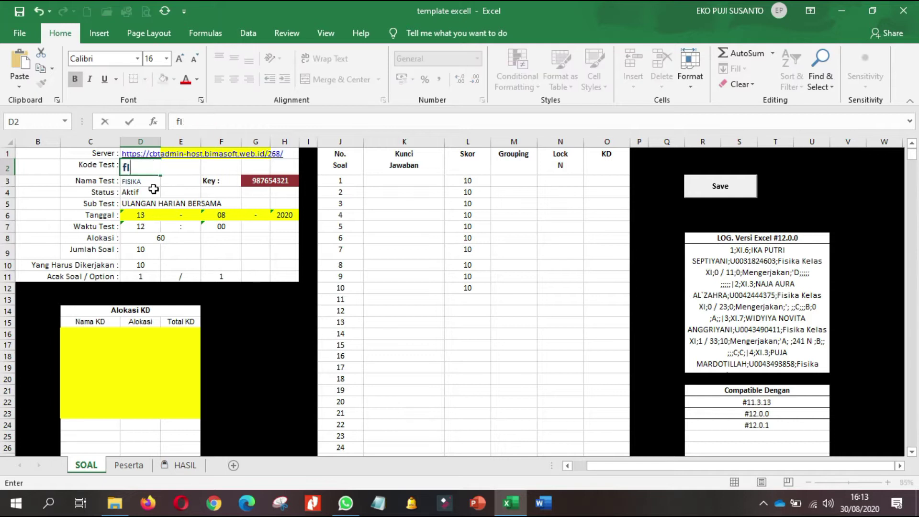
pyautogui.write('Fisika 1')
pyautogui.press('BackSpace')
pyautogui.press('BackSpace')
pyautogui.press('BackSpace')
pyautogui.press('BackSpace')
pyautogui.press('BackSpace')
pyautogui.press('BackSpace')
pyautogui.write('UH Fisika 1')
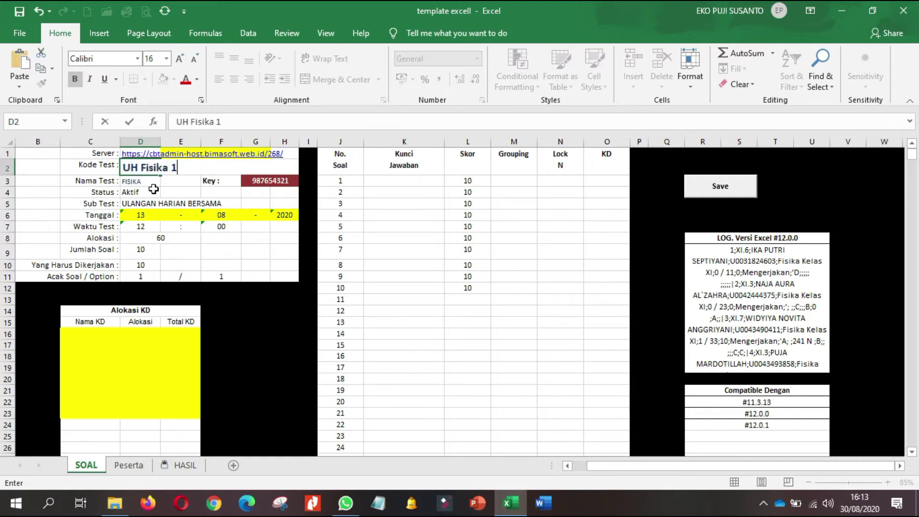
pyautogui.press('Return')
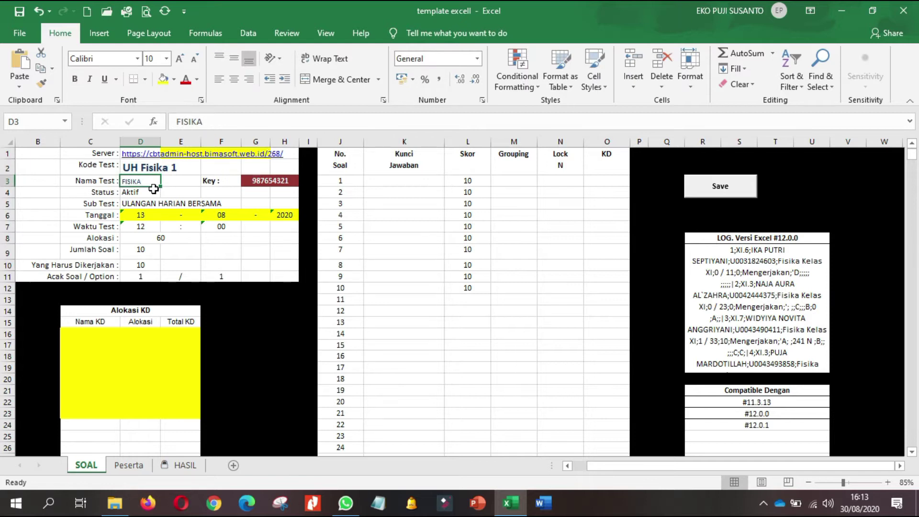
pyautogui.click(154, 190)
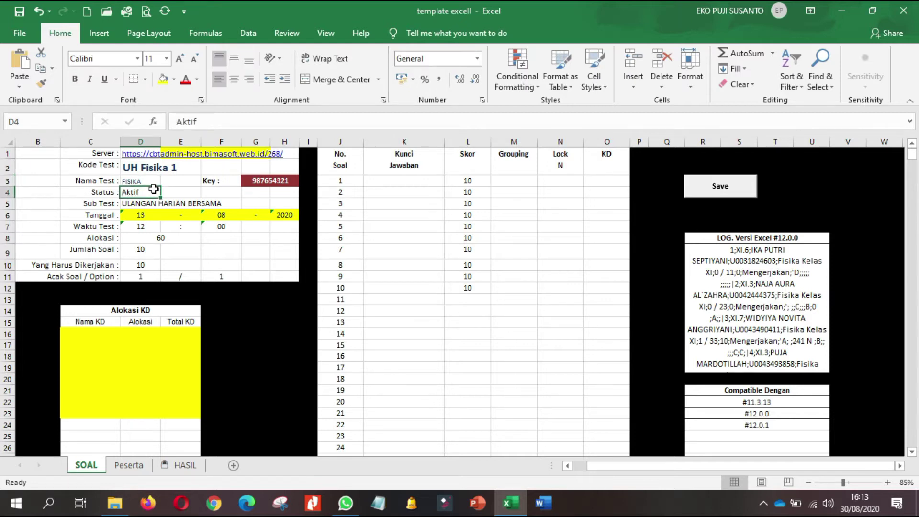
pyautogui.press('Down')
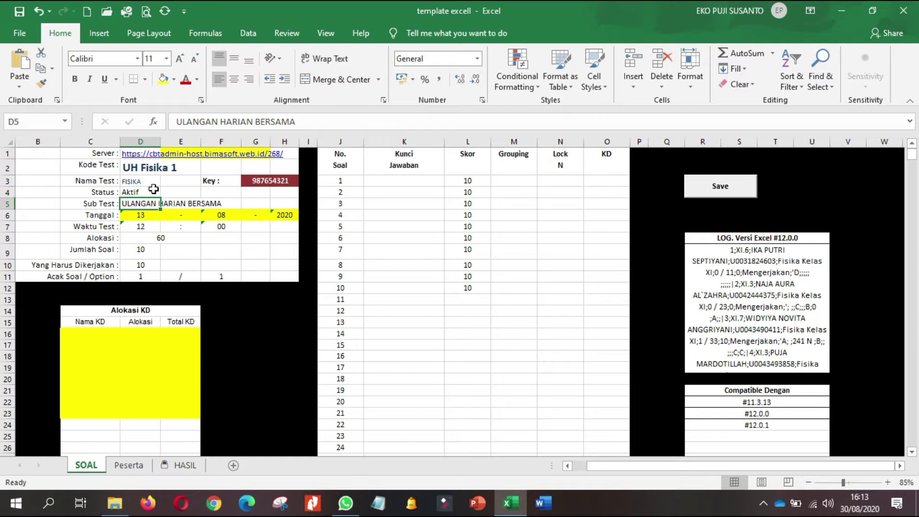
pyautogui.click(125, 169)
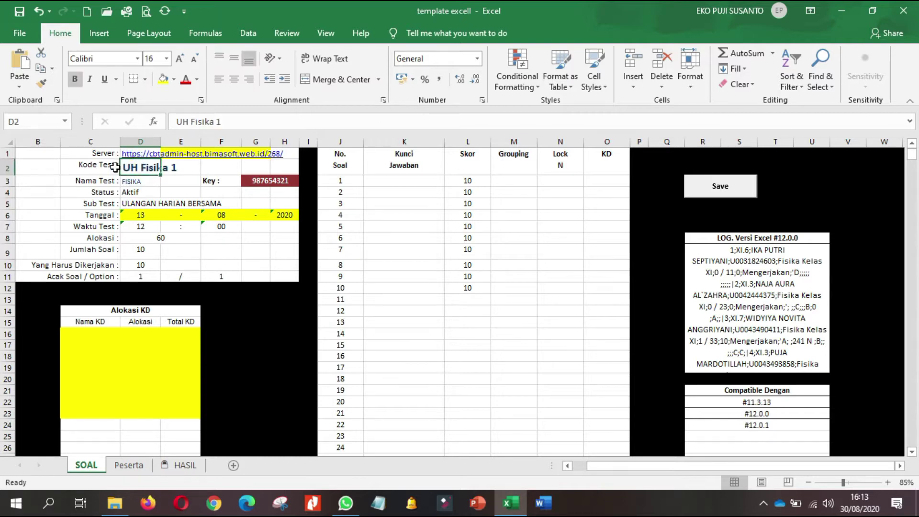
pyautogui.click(219, 181)
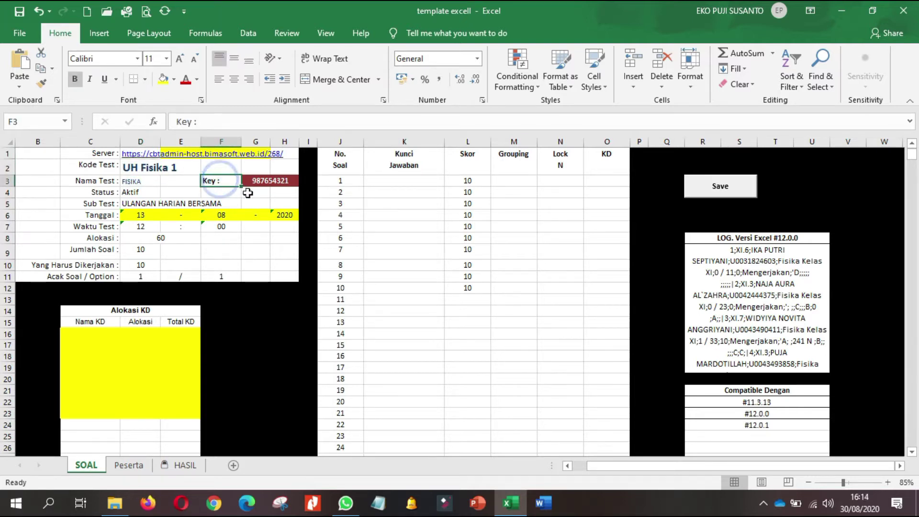
pyautogui.click(254, 182)
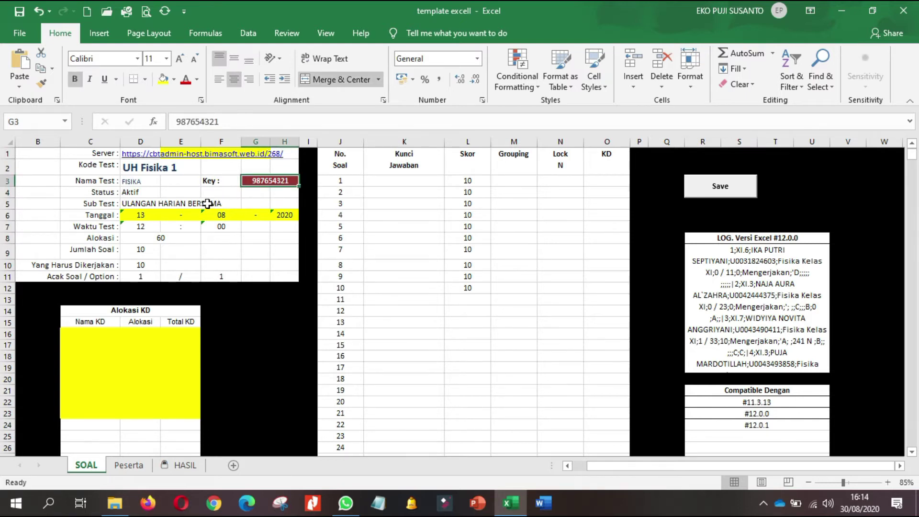
pyautogui.click(188, 192)
# Set the day of the test date to 30 and the hour of the test time to 16
pyautogui.click(147, 215)
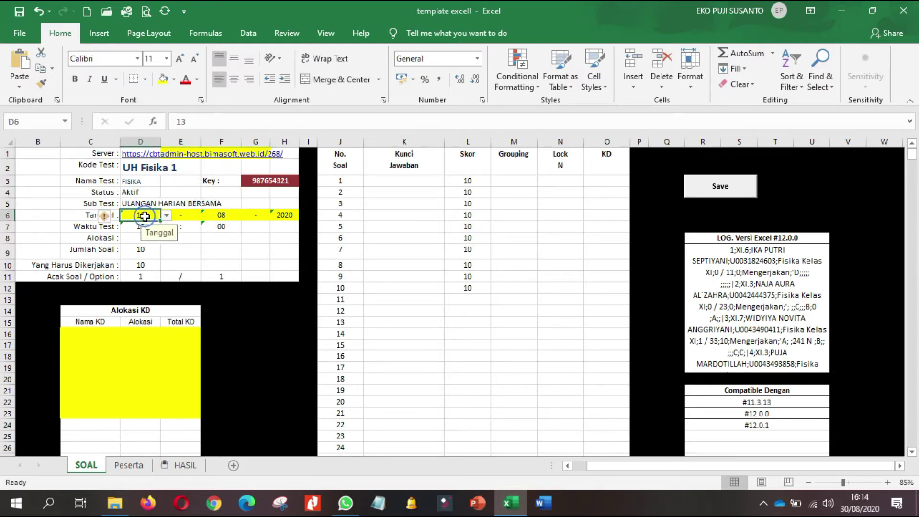
pyautogui.write('30')
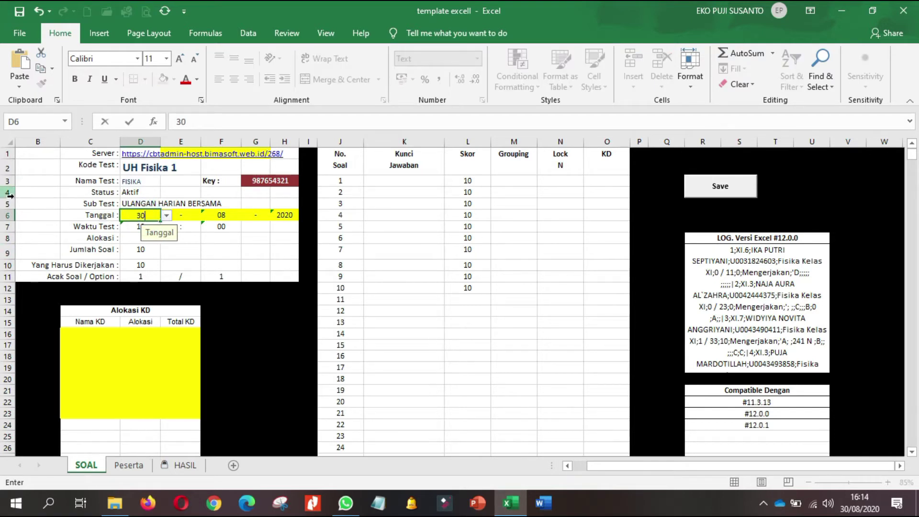
pyautogui.click(207, 249)
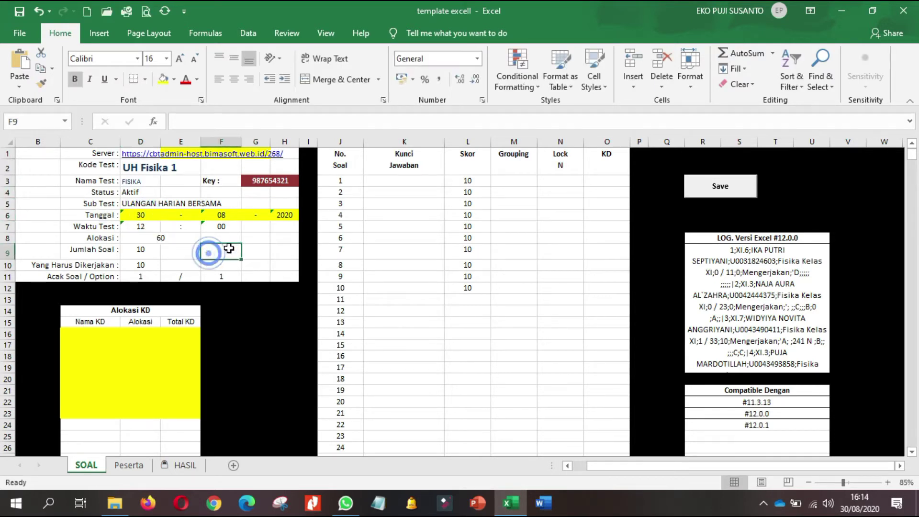
pyautogui.click(141, 229)
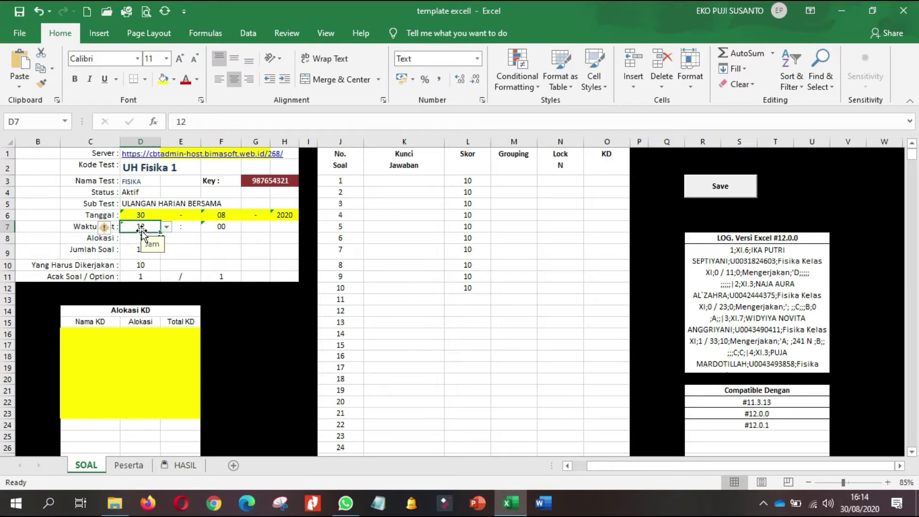
pyautogui.write('16')
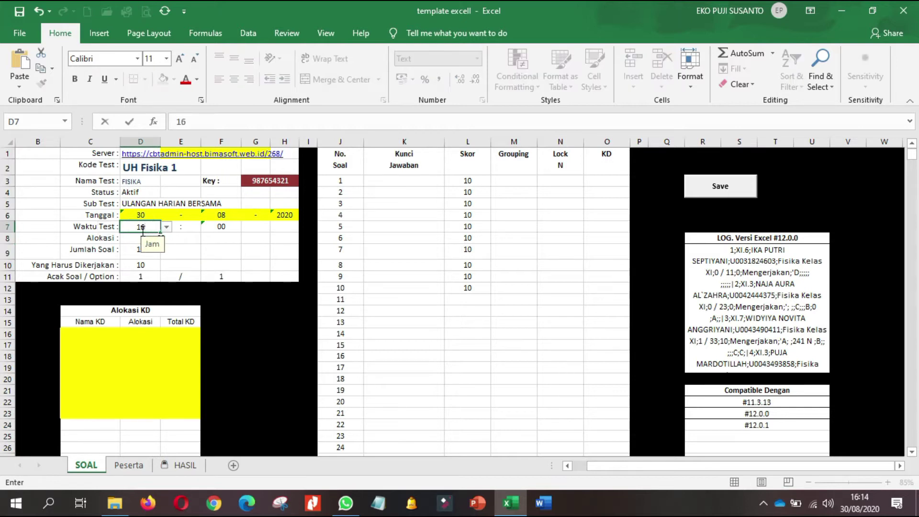
pyautogui.click(243, 250)
# Set both Jumlah Soal and Yang Harus Dikerjakan to 5
pyautogui.click(148, 254)
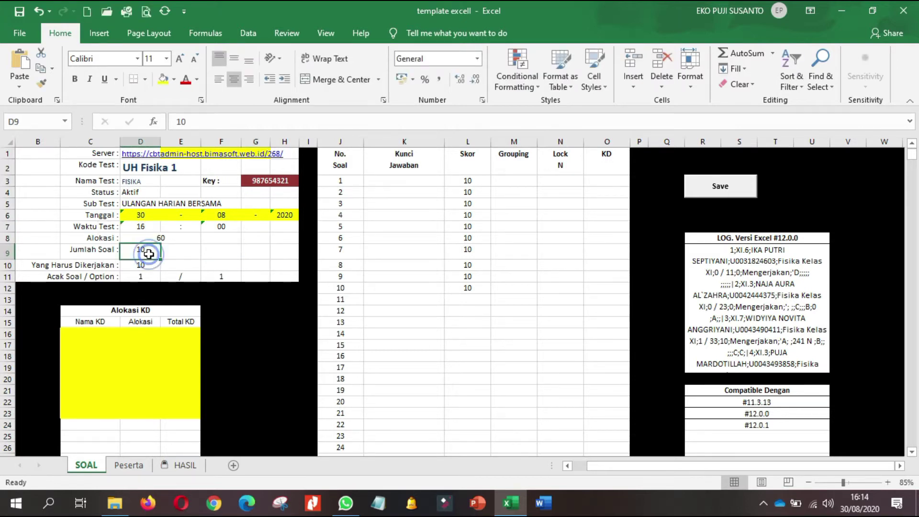
pyautogui.write('5')
pyautogui.press('Return')
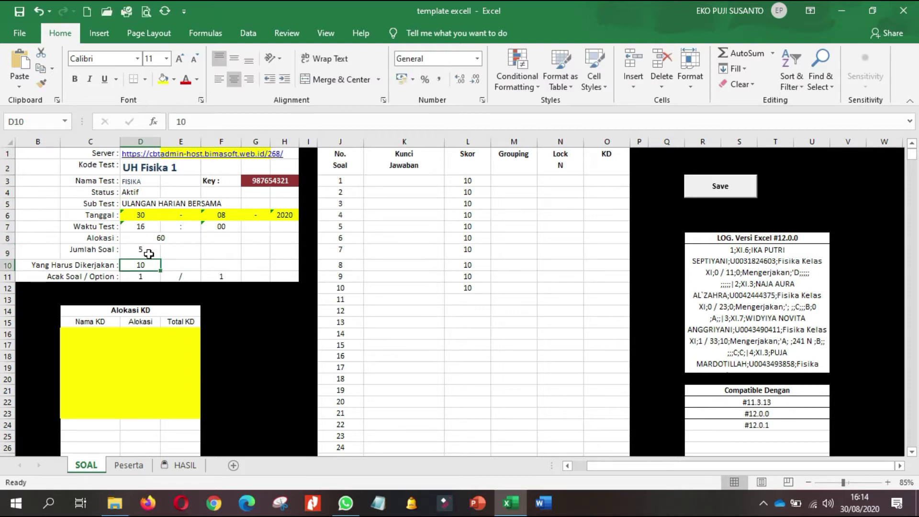
pyautogui.write('5')
pyautogui.press('Return')
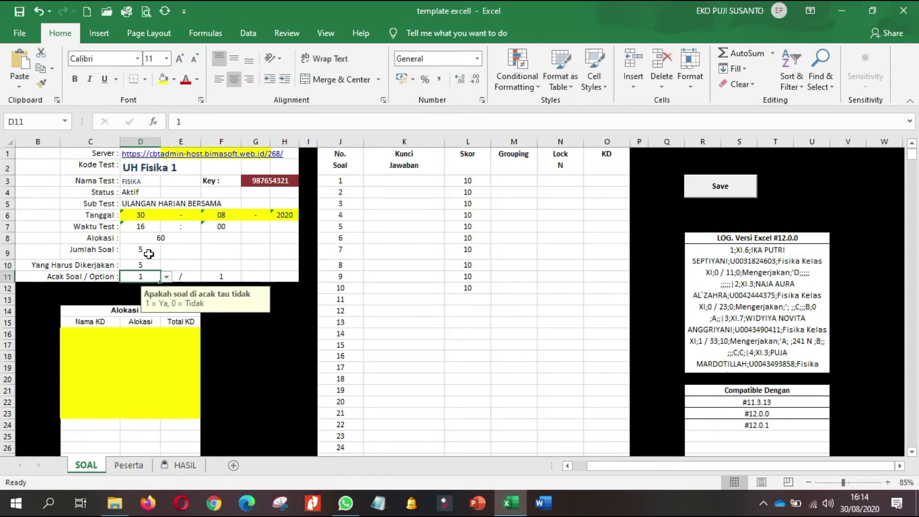
# Examine the question count cells and the Acak Soal / Option settings for shuffling questions and answer options
pyautogui.click(149, 254)
pyautogui.press('Down')
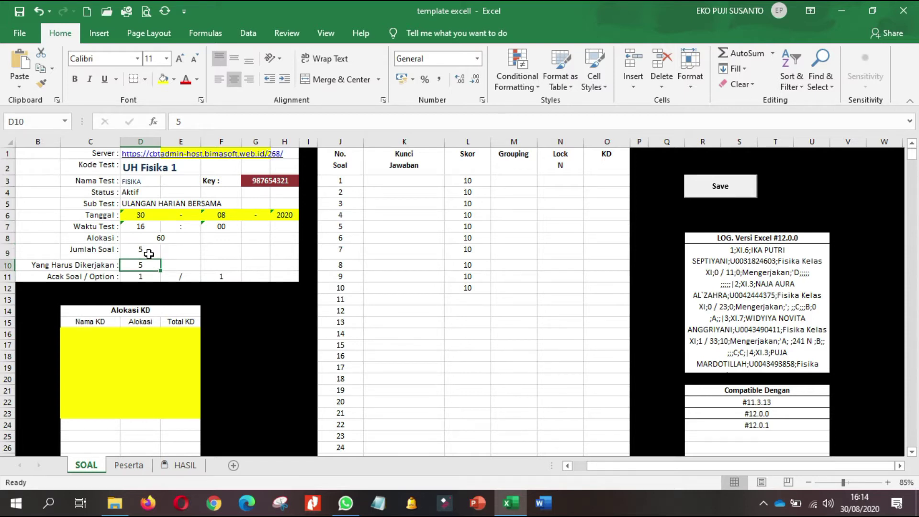
pyautogui.press('Down')
pyautogui.press('Right')
pyautogui.press('Right')
pyautogui.press('Left')
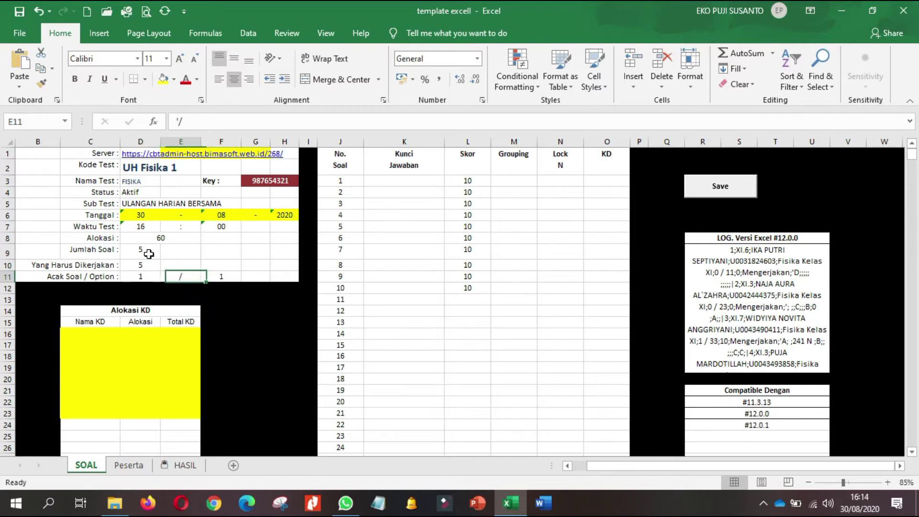
pyautogui.press('Left')
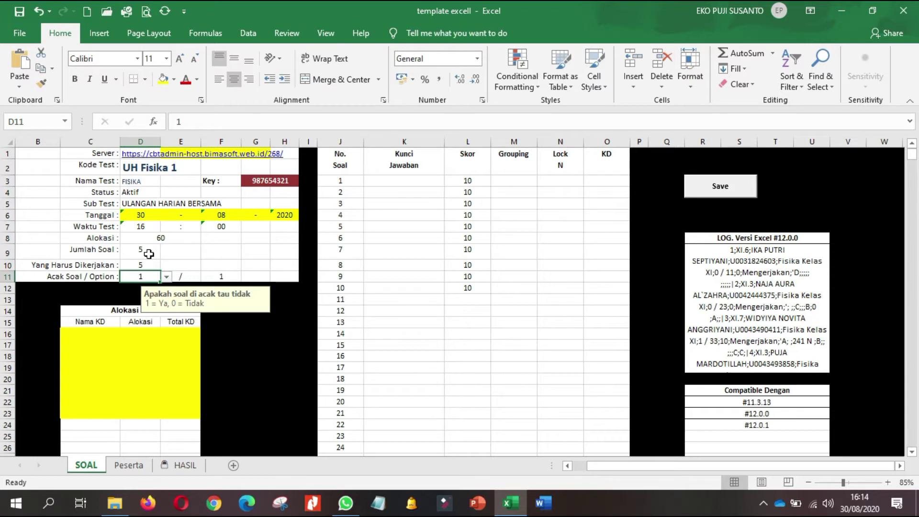
pyautogui.press('Right')
pyautogui.press('Right')
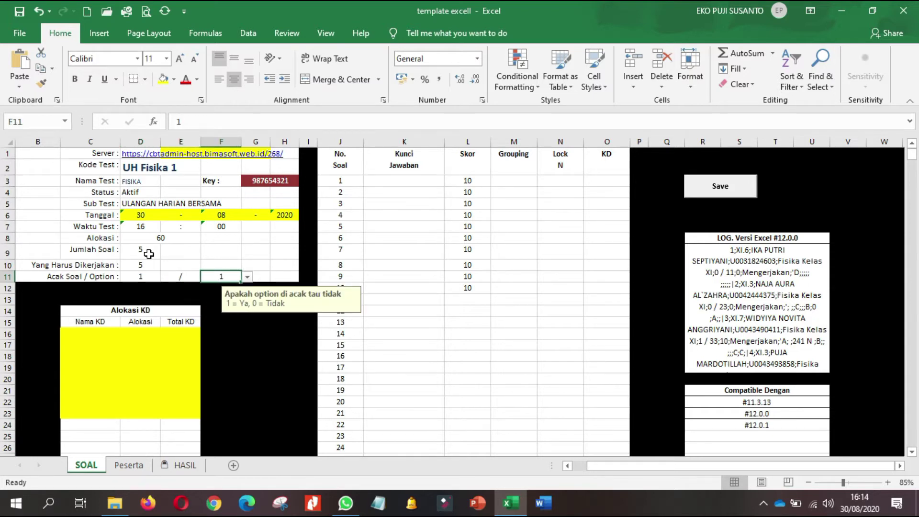
# Clear the Skor values of questions 1 to 10
pyautogui.click(399, 184)
pyautogui.moveTo(464, 185); pyautogui.dragTo(450, 292)
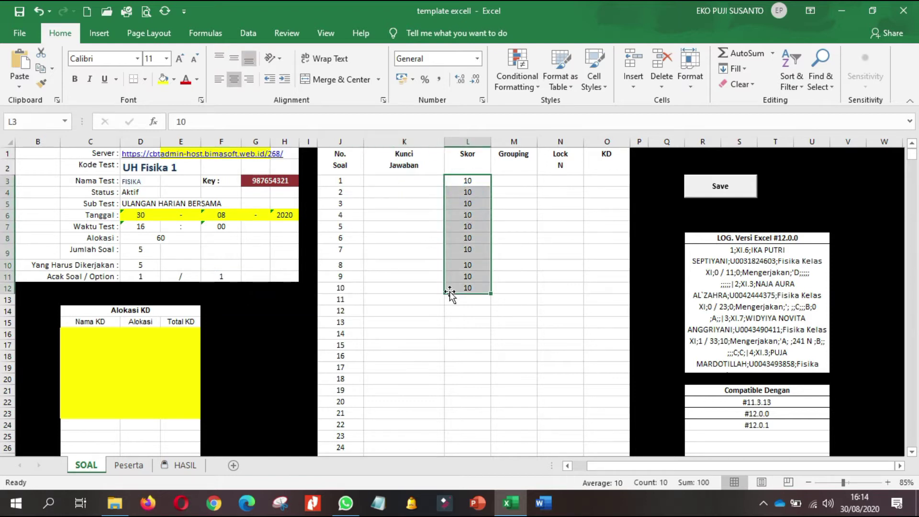
pyautogui.press('Delete')
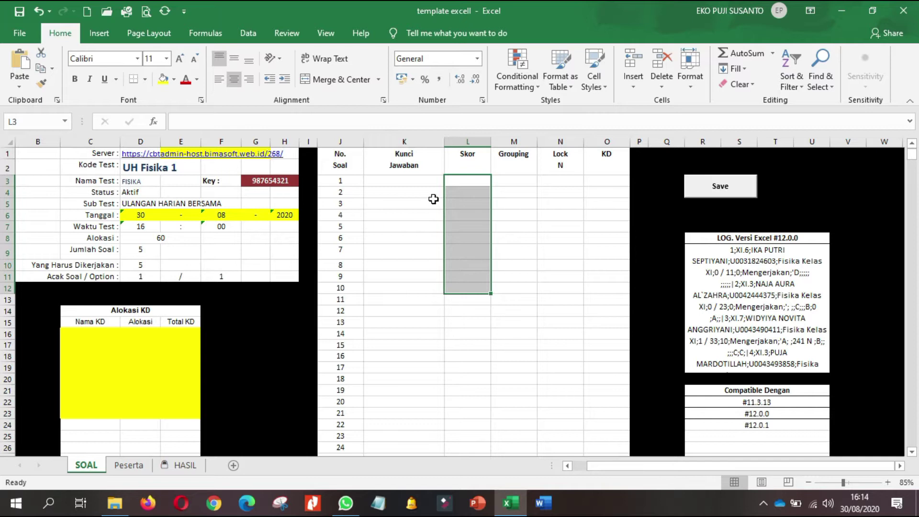
# Enter A as the Kunci Jawaban for each of questions 1 to 5
pyautogui.click(417, 182)
pyautogui.write('A')
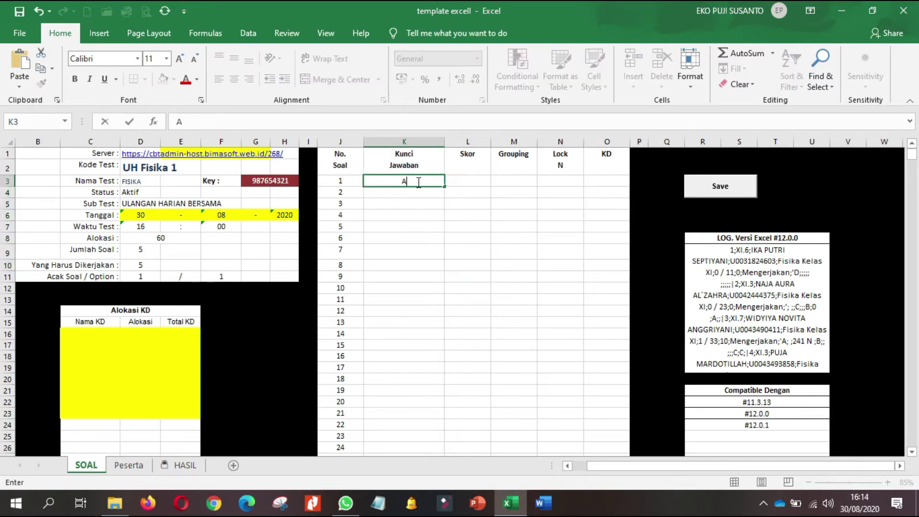
pyautogui.press('Return')
pyautogui.write('B')
pyautogui.press('Return')
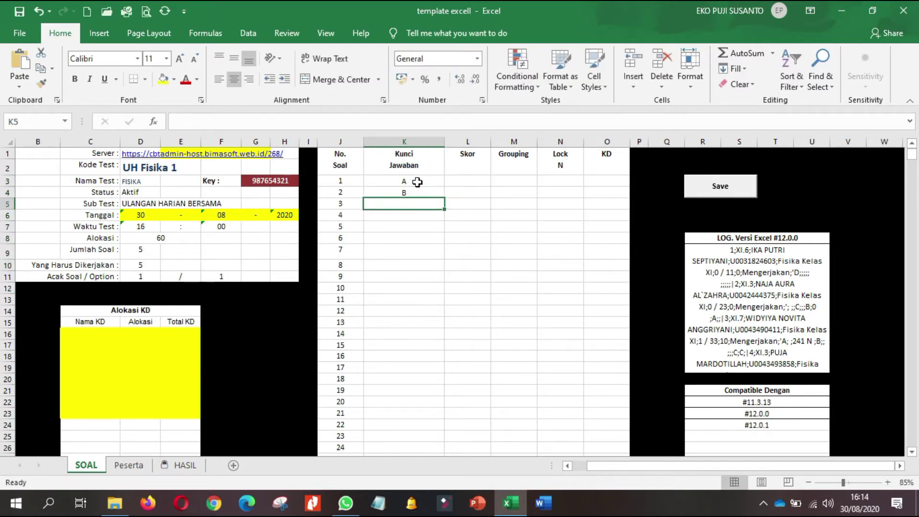
pyautogui.press('Up')
pyautogui.write('A')
pyautogui.press('Return')
pyautogui.write('A')
pyautogui.press('Return')
pyautogui.write('A')
pyautogui.press('Return')
pyautogui.write('A')
pyautogui.press('Return')
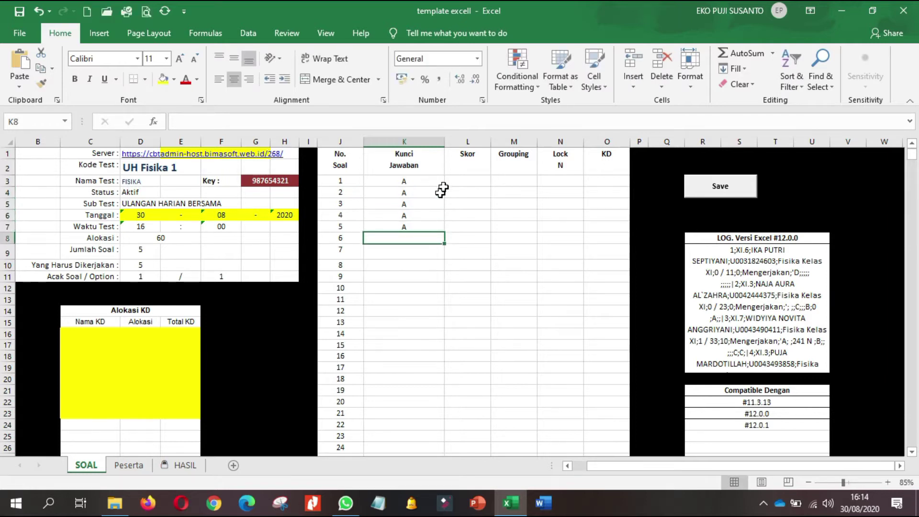
# Enter a Skor of 20 for each of questions 1 to 5
pyautogui.click(466, 181)
pyautogui.write('20')
pyautogui.press('Return')
pyautogui.write('202')
pyautogui.press('Return')
pyautogui.press('Up')
pyautogui.write('20')
pyautogui.press('Return')
pyautogui.write('20')
pyautogui.press('Return')
pyautogui.write('20')
pyautogui.press('Return')
pyautogui.write('20')
pyautogui.press('Return')
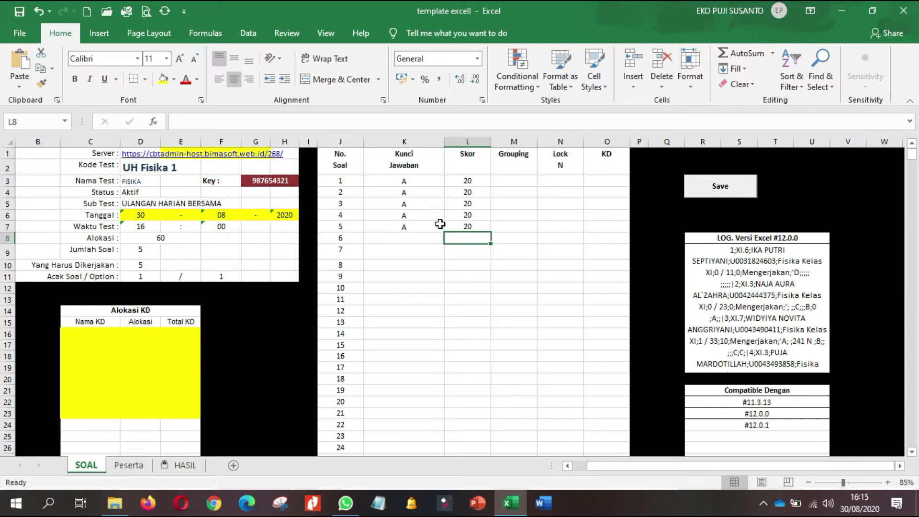
# Enter 4 as the Grouping value of question 3 and 5 as that of question 4
pyautogui.click(522, 204)
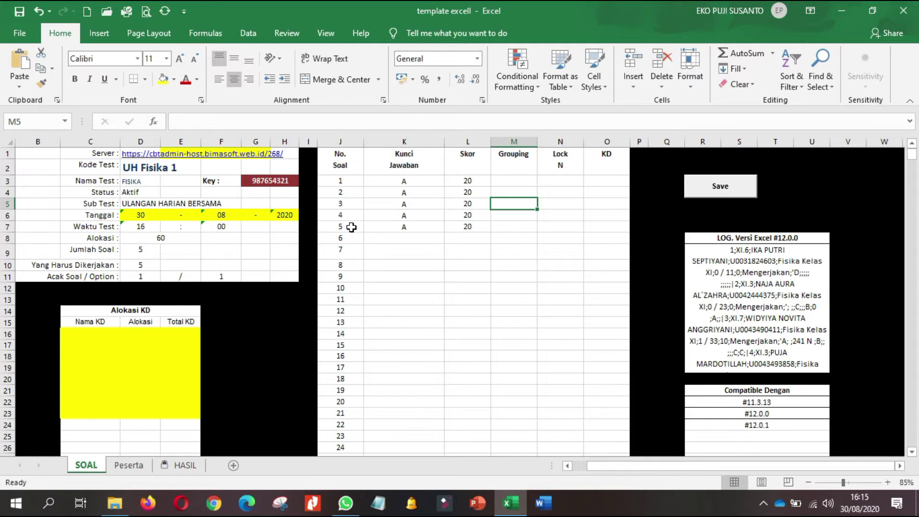
pyautogui.write('4')
pyautogui.press('Return')
pyautogui.write('5')
pyautogui.press('Return')
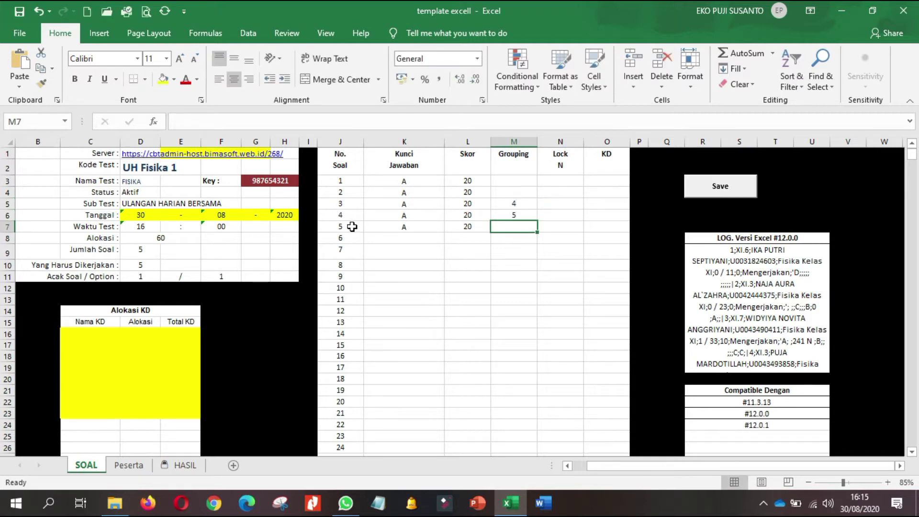
# Review the Grouping values of questions 3 and 4 against their question numbers, answer keys and scores
pyautogui.press('Up')
pyautogui.press('Up')
pyautogui.press('Up')
pyautogui.press('Up')
pyautogui.press('Up')
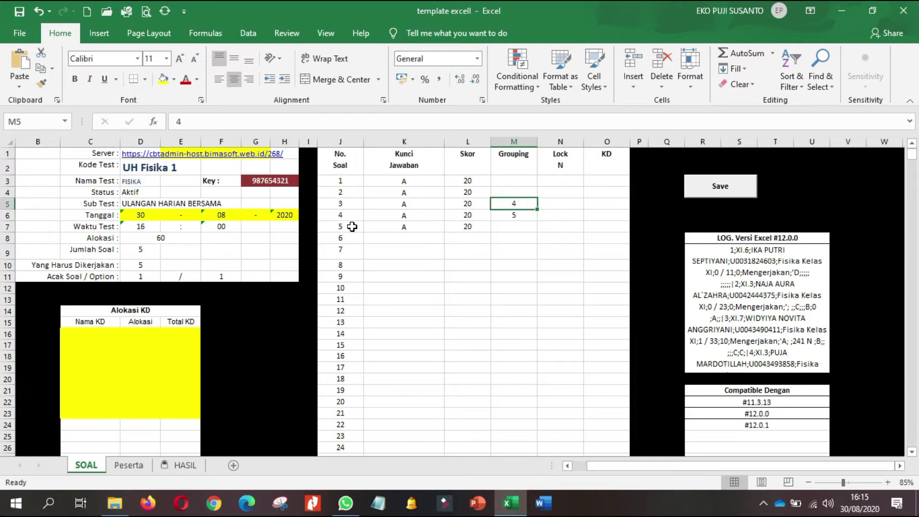
pyautogui.press('Down')
pyautogui.press('Down')
pyautogui.press('Down')
pyautogui.press('Down')
pyautogui.press('Down')
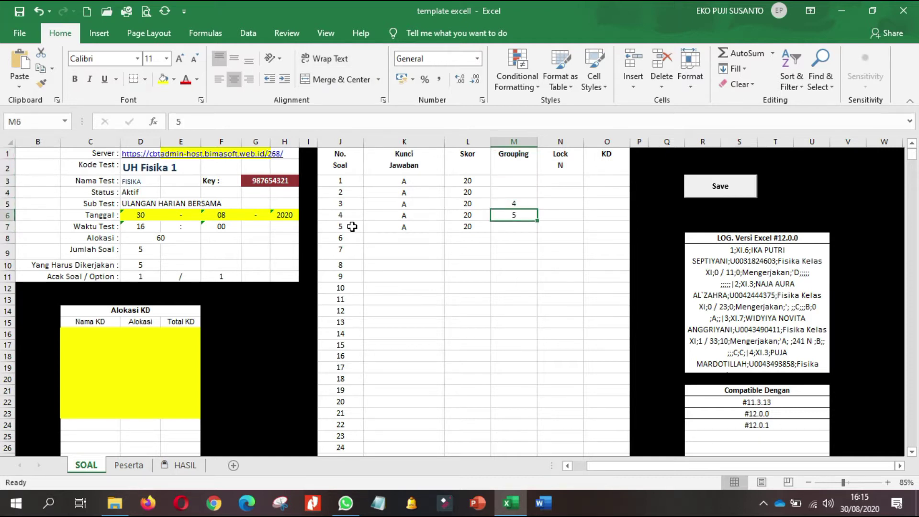
pyautogui.press('Up')
pyautogui.press('Up')
pyautogui.press('Down')
pyautogui.press('Up')
pyautogui.press('Down')
pyautogui.press('Up')
pyautogui.press('Down')
pyautogui.press('Up')
pyautogui.press('Down')
pyautogui.press('Up')
pyautogui.press('Down')
pyautogui.press('Up')
pyautogui.press('Down')
pyautogui.press('Up')
pyautogui.press('Down')
pyautogui.press('Left')
pyautogui.press('Left')
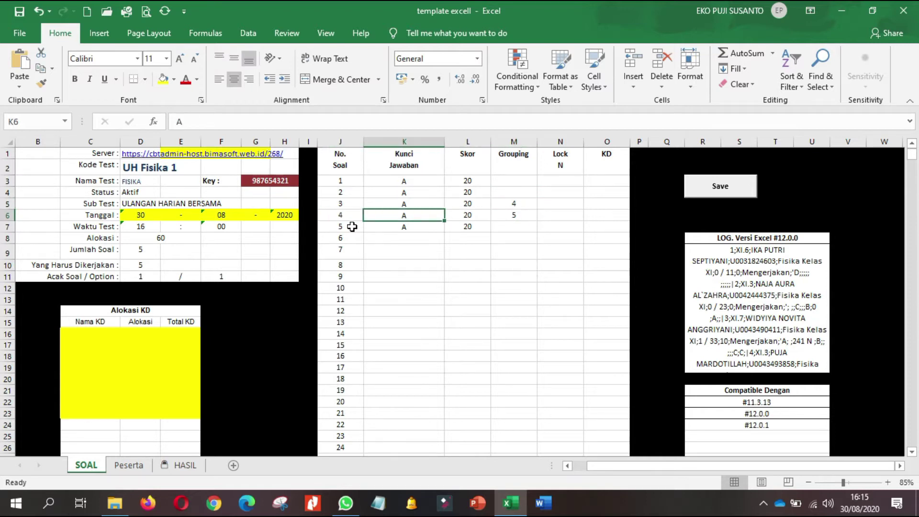
pyautogui.press('Right')
pyautogui.press('Right')
pyautogui.press('Up')
pyautogui.press('Up')
pyautogui.press('Left')
pyautogui.press('Down')
pyautogui.press('Right')
pyautogui.press('Left')
pyautogui.press('Left')
pyautogui.press('Left')
pyautogui.press('Left')
pyautogui.press('Right')
pyautogui.press('Right')
pyautogui.press('Right')
pyautogui.press('Right')
pyautogui.press('Down')
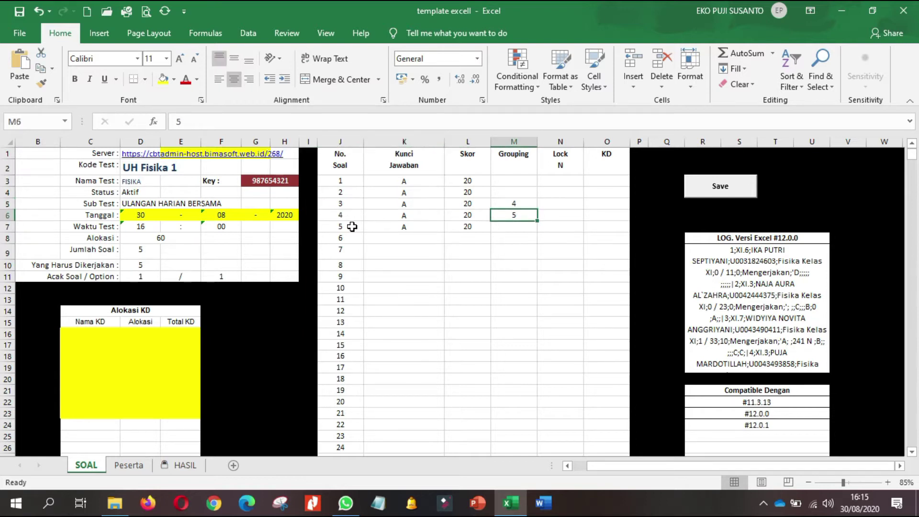
pyautogui.press('Up')
pyautogui.press('Left')
pyautogui.press('Left')
pyautogui.press('Left')
pyautogui.press('Right')
pyautogui.press('Right')
pyautogui.press('Right')
pyautogui.press('Down')
pyautogui.press('Up')
pyautogui.press('Left')
pyautogui.press('Left')
pyautogui.press('Left')
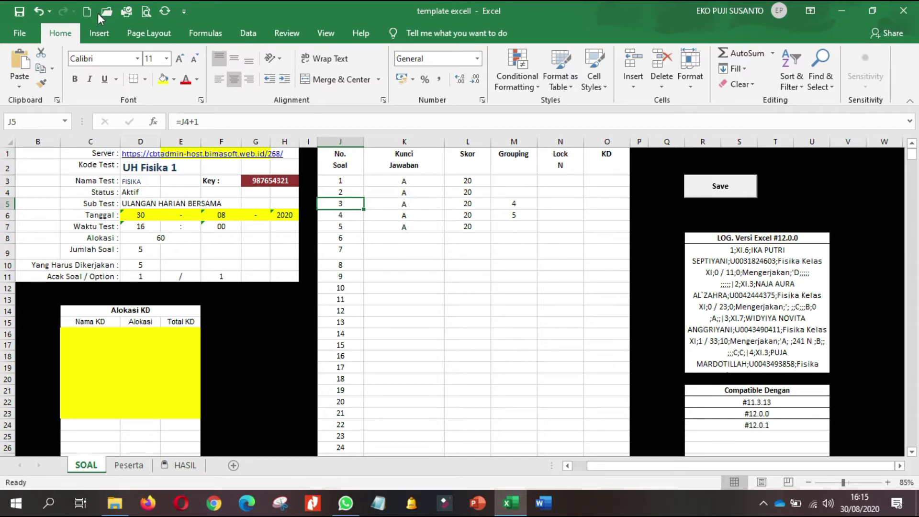
# Save the UH Fisika 1 test from the SOAL sheet to the server and close the confirmation
pyautogui.click(12, 17)
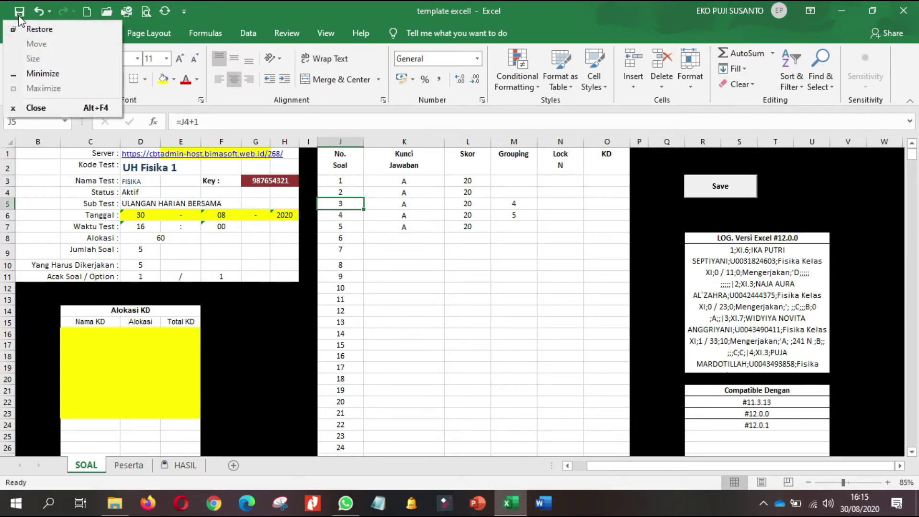
pyautogui.click(608, 203)
pyautogui.click(720, 187)
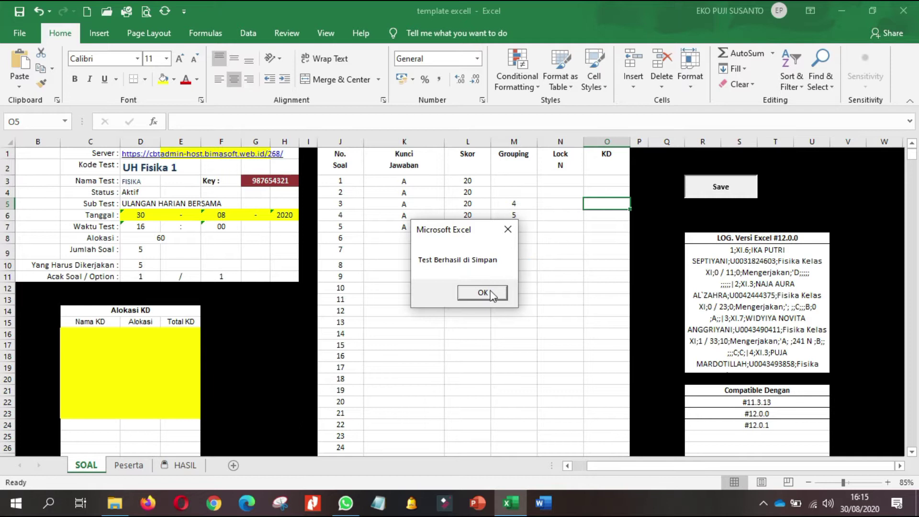
pyautogui.click(483, 293)
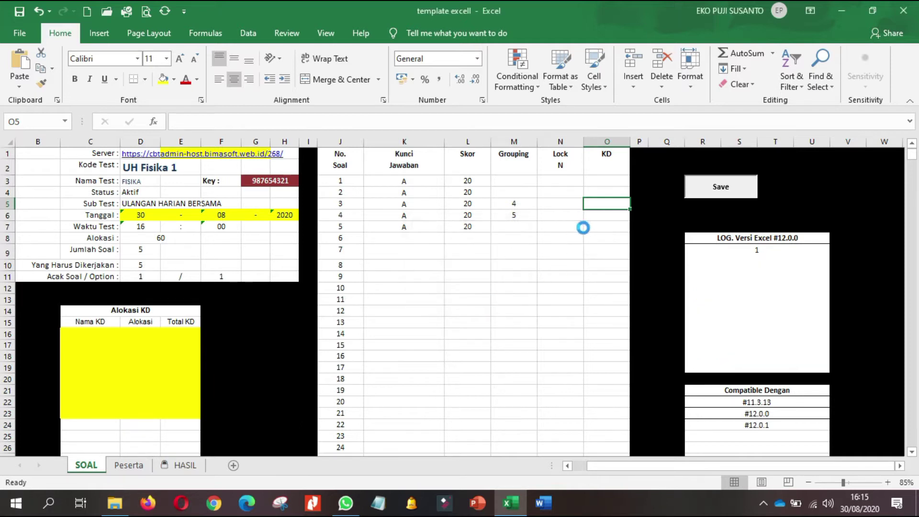
# Switch to Chrome and open the sman4semarang.com CBT login page
pyautogui.click(217, 512)
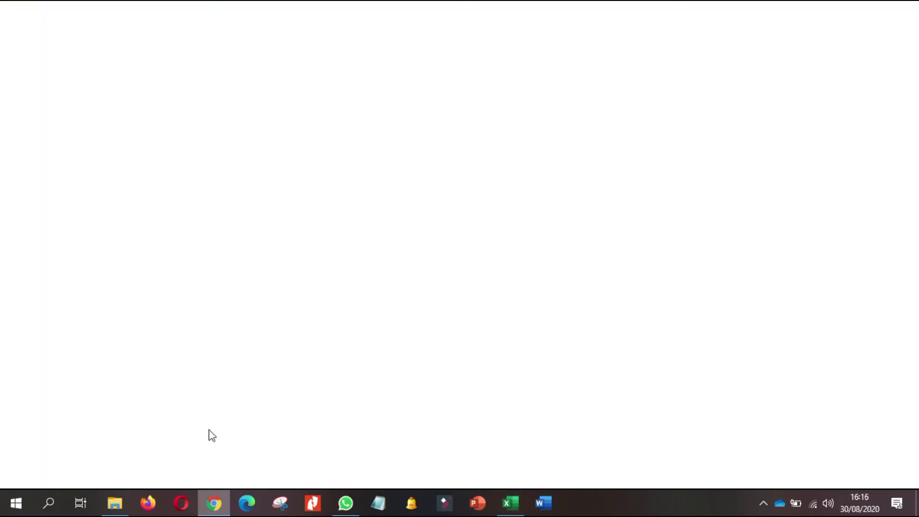
pyautogui.write('SMAN')
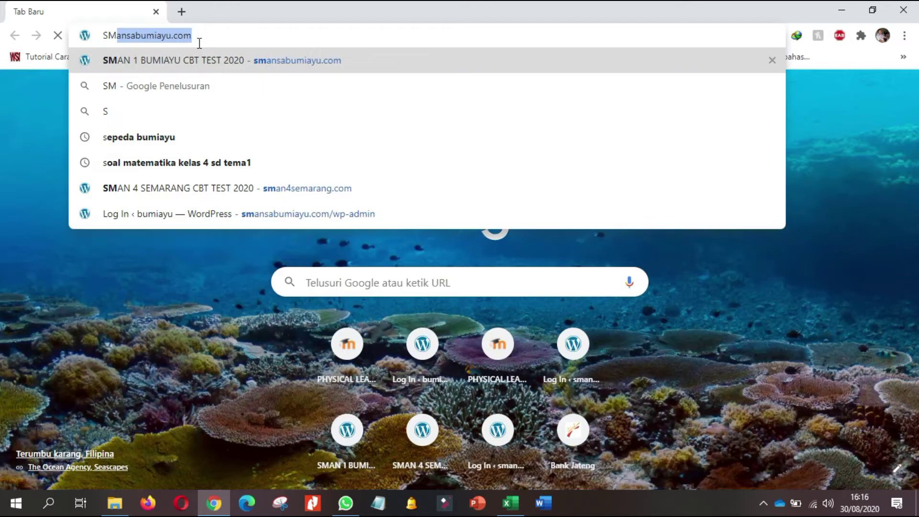
pyautogui.write('4')
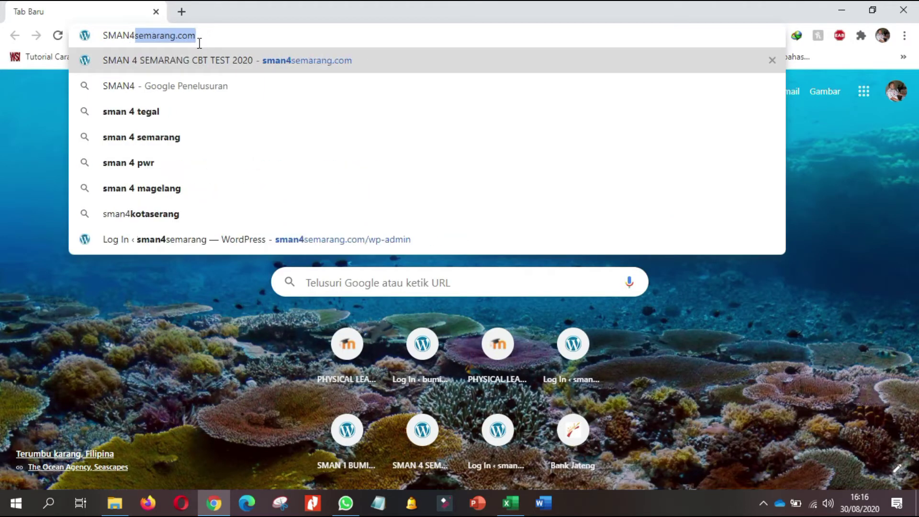
pyautogui.press('Return')
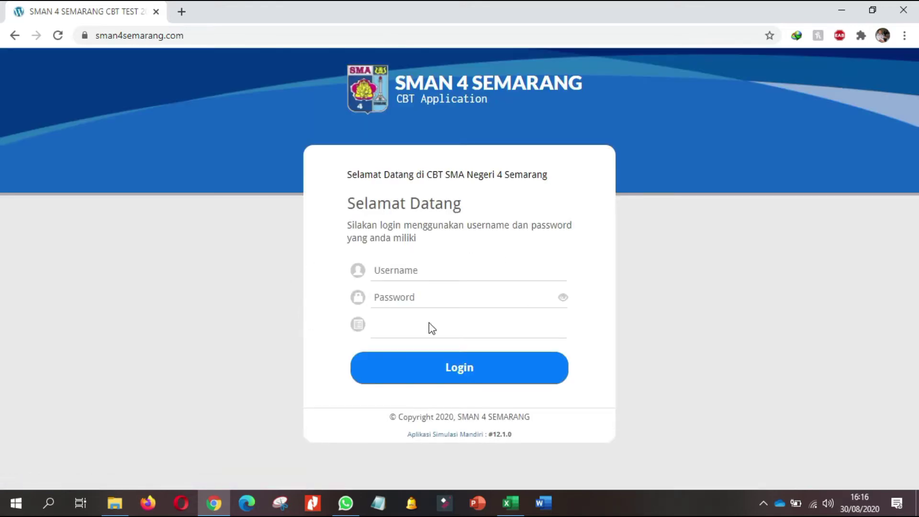
# Check the login form's test list for UH Fisika 1
pyautogui.click(430, 325)
pyautogui.click(431, 326)
pyautogui.click(432, 328)
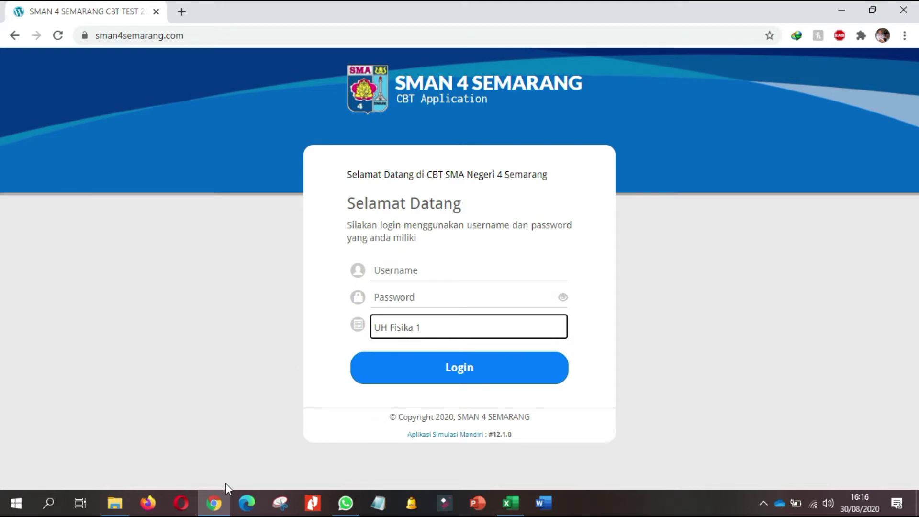
# Switch back to Excel and go to the start of the Peserta sheet
pyautogui.click(511, 503)
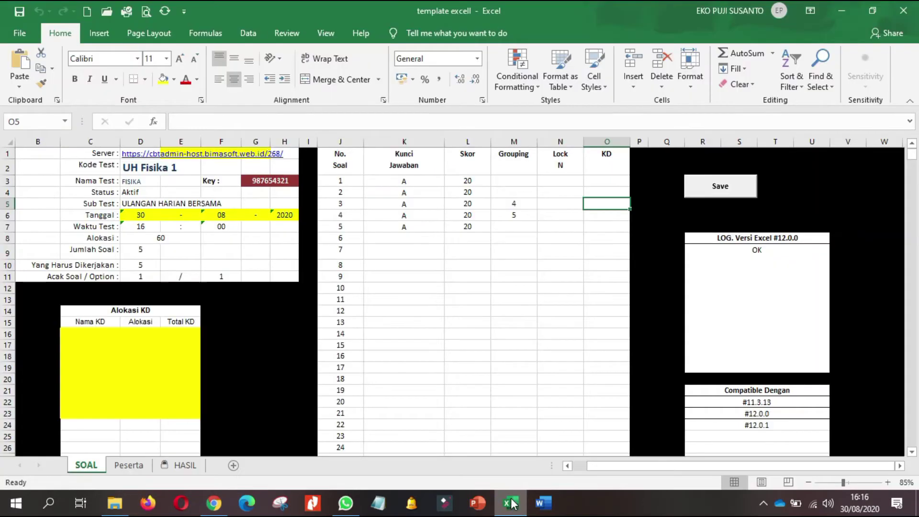
pyautogui.click(441, 353)
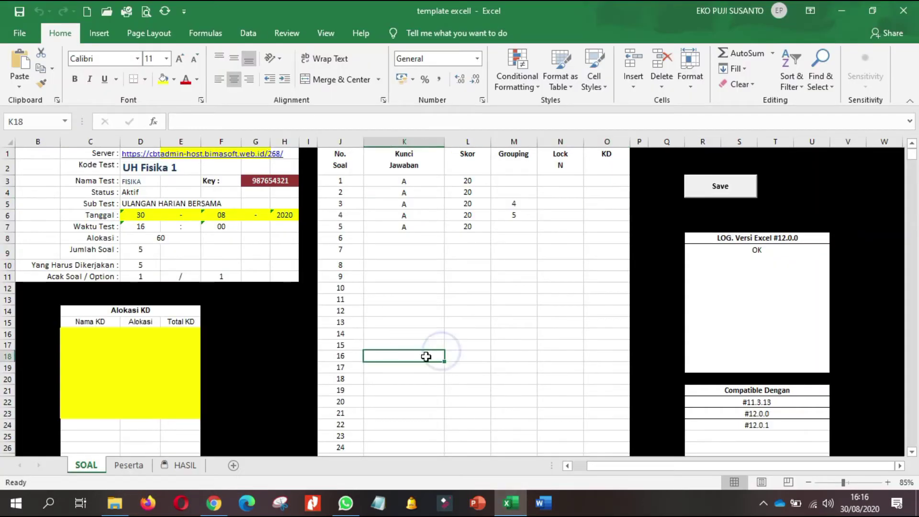
pyautogui.click(128, 465)
pyautogui.scroll(20, 150, 267)
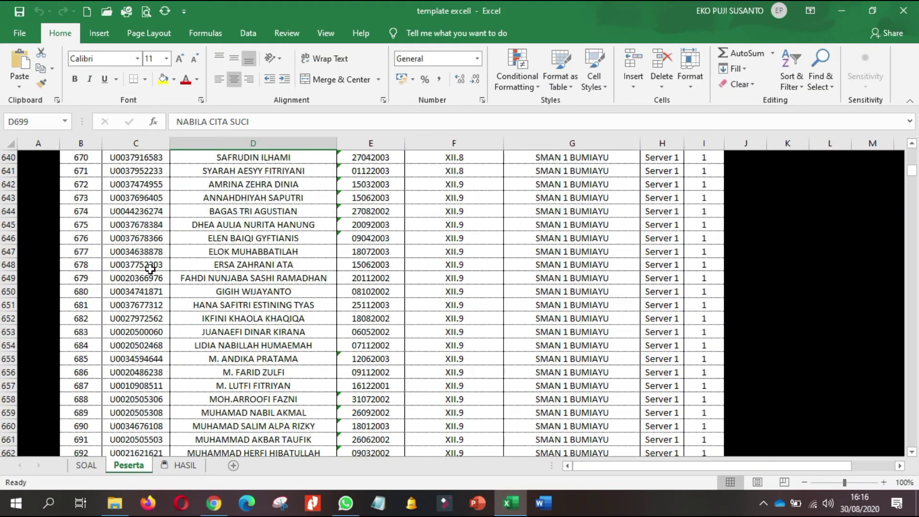
pyautogui.scroll(12, 150, 268)
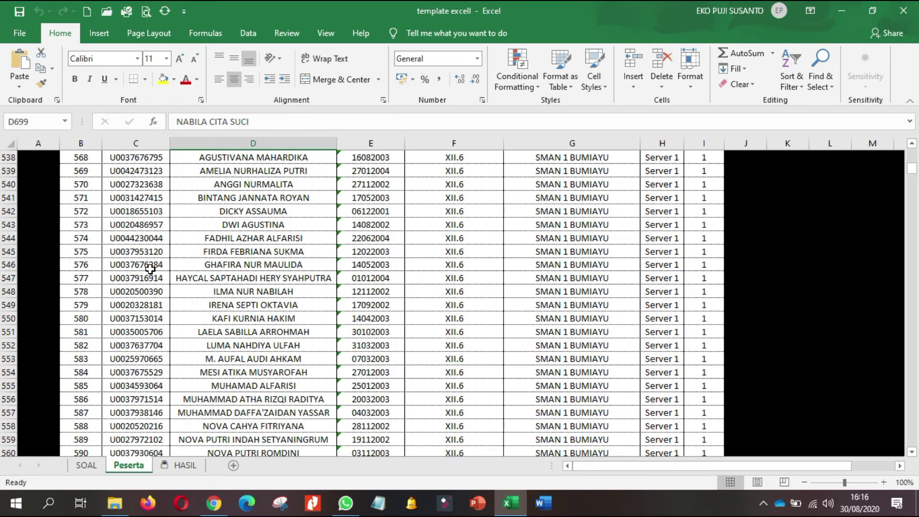
pyautogui.hotkey('ctrl', 'Home')
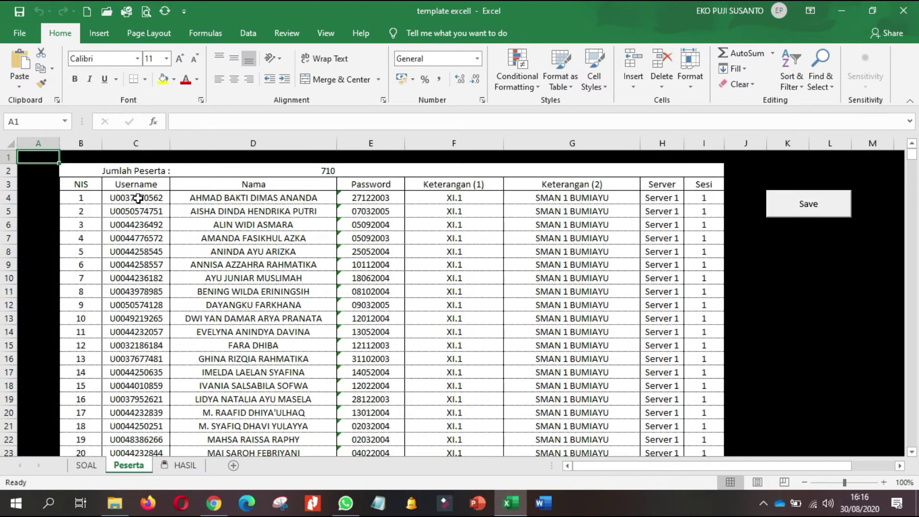
# Clear all participant rows from row 5 down across the NIS to Sesi columns, keeping only the first participant
pyautogui.click(82, 201)
pyautogui.click(78, 209)
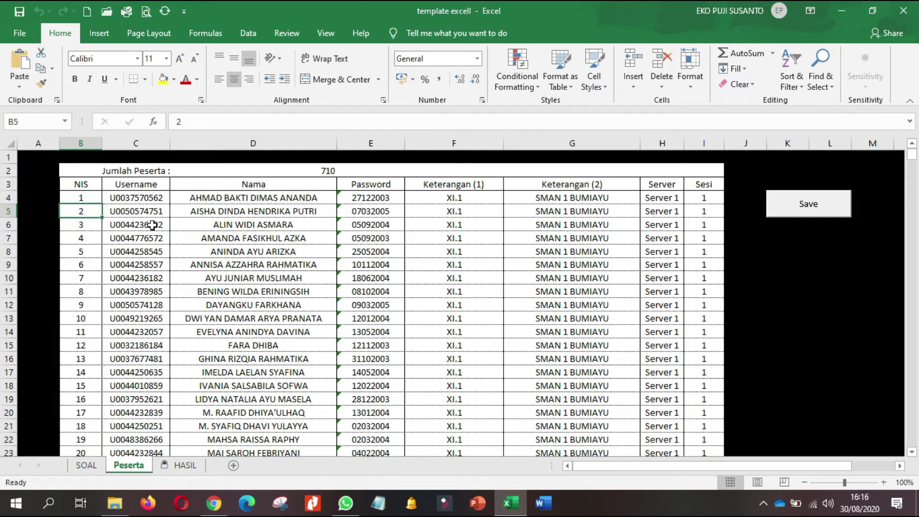
pyautogui.hotkey('shift', 'Right')
pyautogui.hotkey('shift', 'Right')
pyautogui.hotkey('shift', 'Right')
pyautogui.hotkey('shift', 'Right')
pyautogui.hotkey('shift', 'Right')
pyautogui.hotkey('shift', 'Right')
pyautogui.hotkey('shift', 'Right')
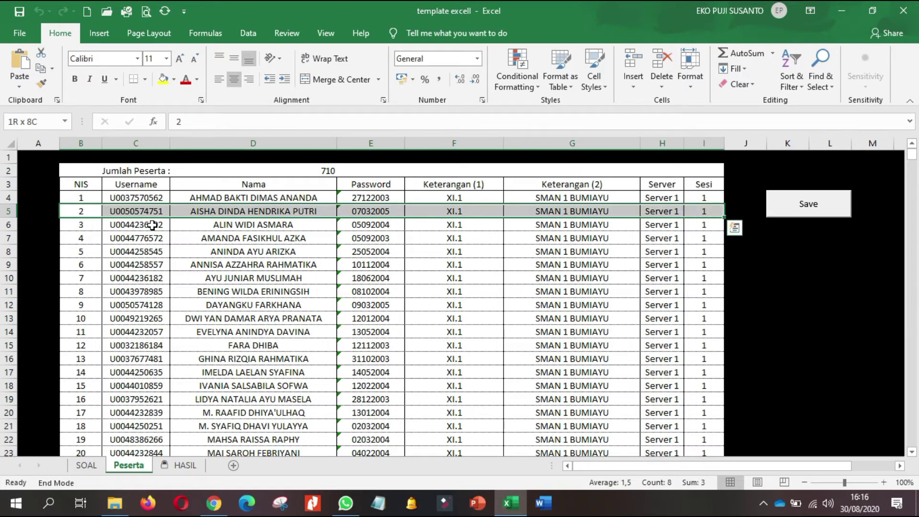
pyautogui.hotkey('shift', 'Down')
pyautogui.press('Delete')
pyautogui.hotkey('ctrl', 'BackSpace')
pyautogui.click(152, 225)
# Set the first participant's Username to U123 and Nama to Nama 1
pyautogui.click(154, 199)
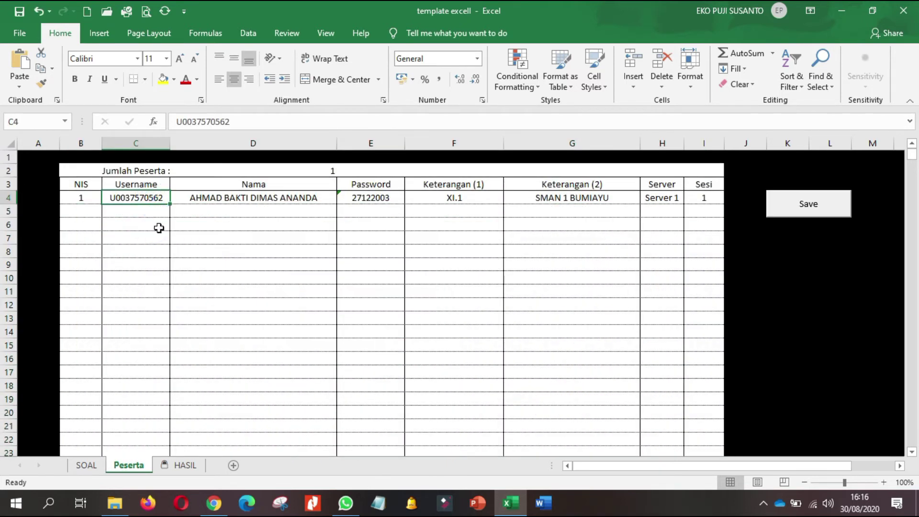
pyautogui.write('U')
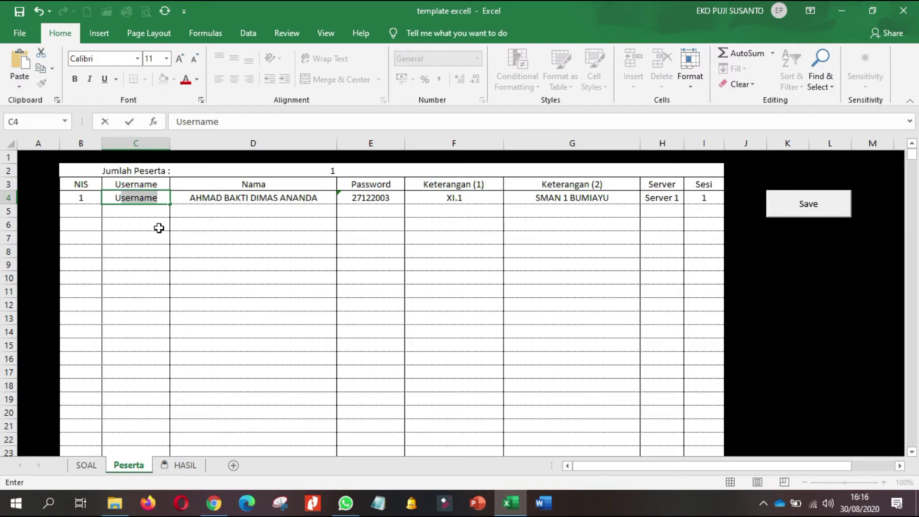
pyautogui.write('123')
pyautogui.press('Return')
pyautogui.press('Up')
pyautogui.press('Right')
pyautogui.write('NAMA')
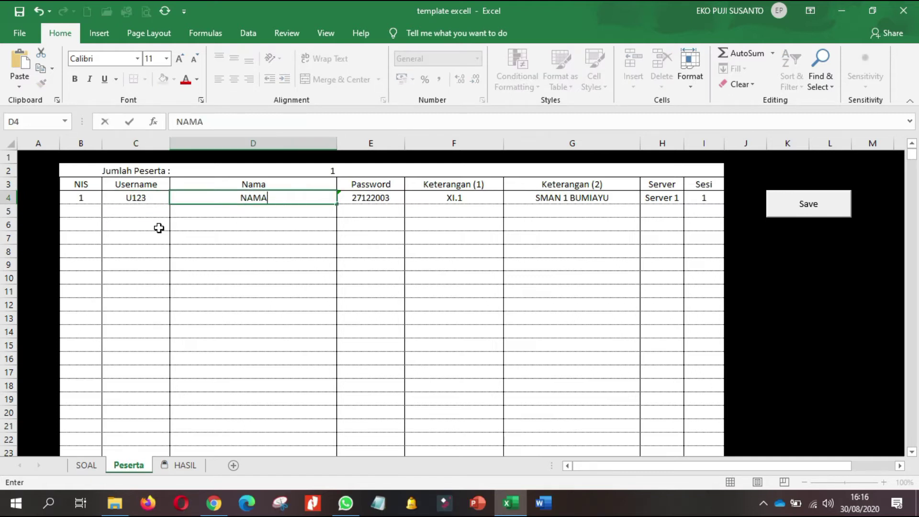
pyautogui.press('BackSpace')
pyautogui.press('BackSpace')
pyautogui.write('ama')
pyautogui.press('Tab')
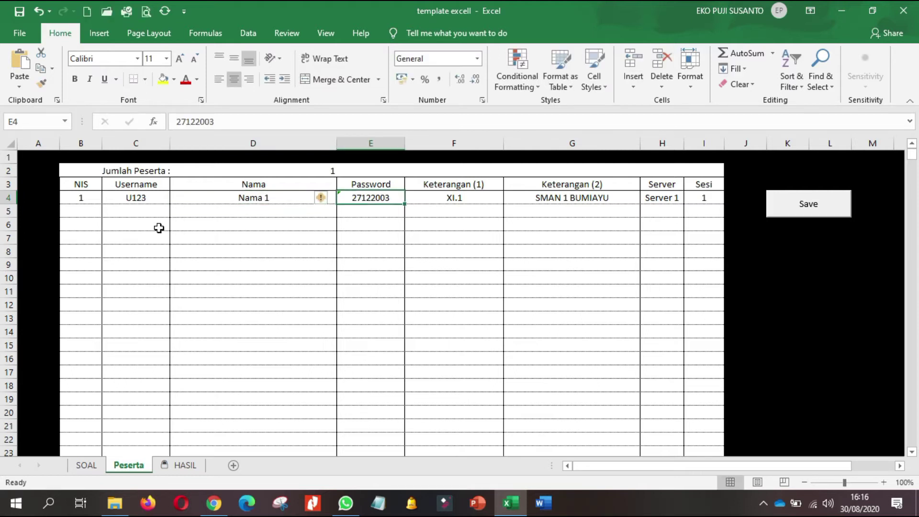
# Enter the first participant's password and set Keterangan (2) to SMAN 4 SEMARANG
pyautogui.write('1')
pyautogui.press('Tab')
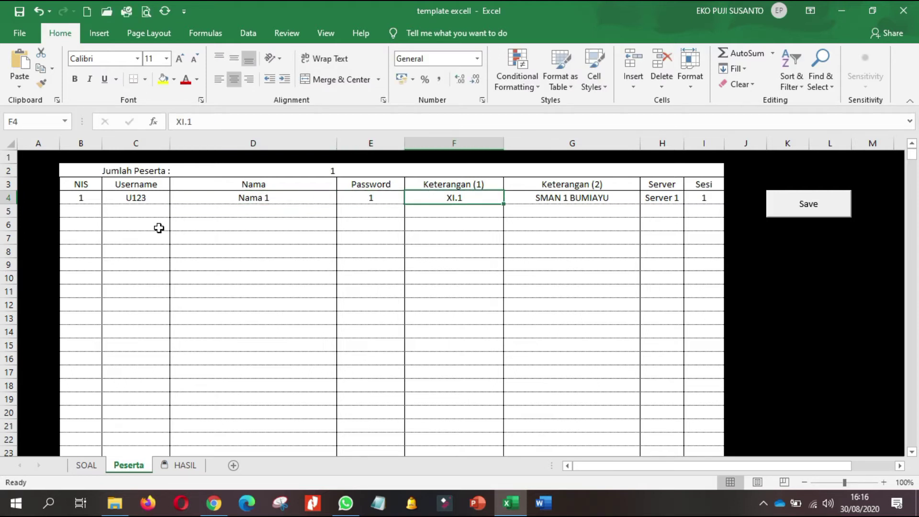
pyautogui.press('Tab')
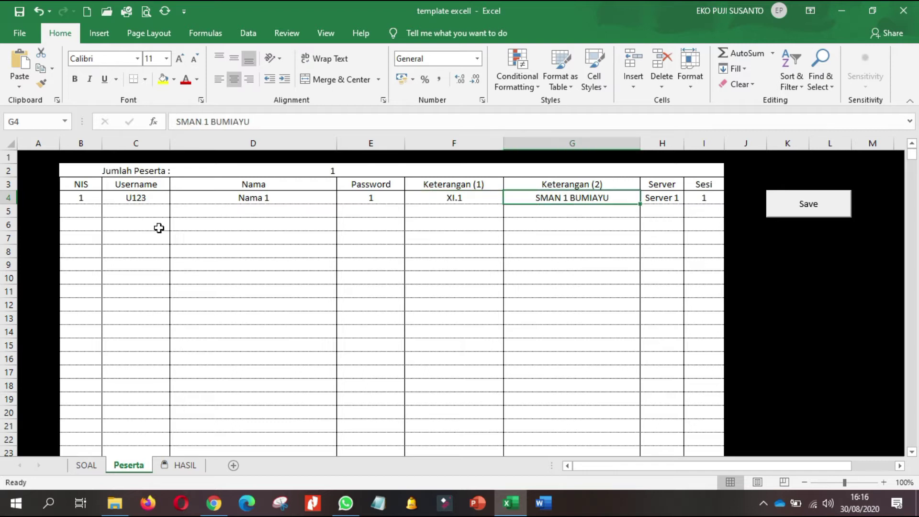
pyautogui.write('SMAN 4 SEMARAN')
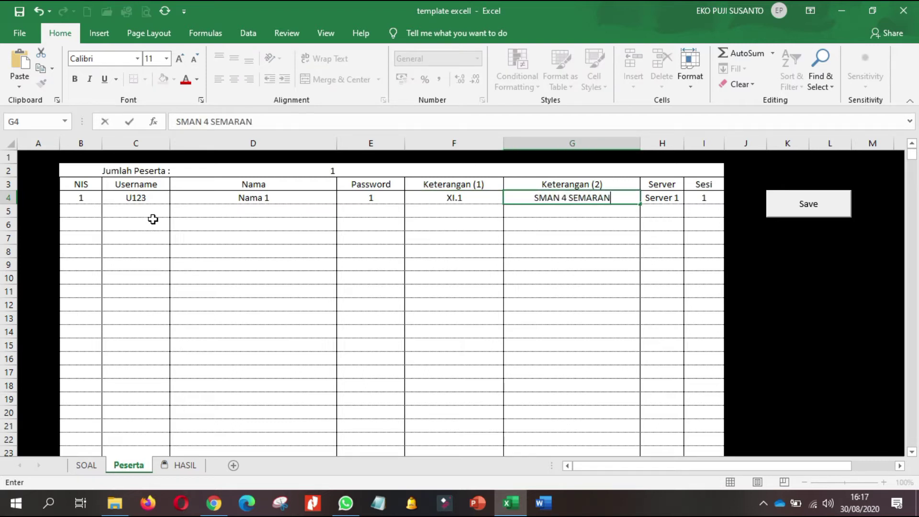
pyautogui.write('G')
pyautogui.press('Return')
# Fill the first participant's row down into row 5 and set the second participant's Username to U124
pyautogui.moveTo(79, 198); pyautogui.dragTo(723, 216)
pyautogui.doubleClick(140, 211)
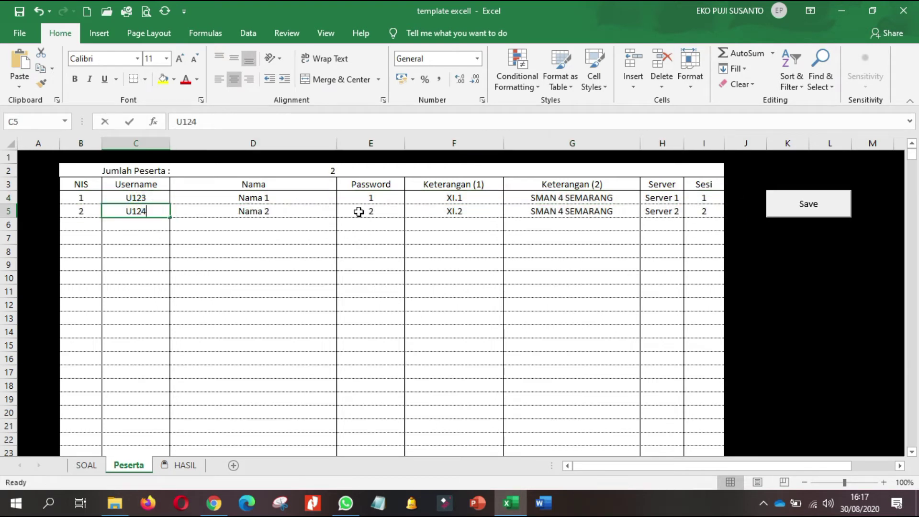
pyautogui.press('BackSpace')
pyautogui.press('BackSpace')
pyautogui.write('2')
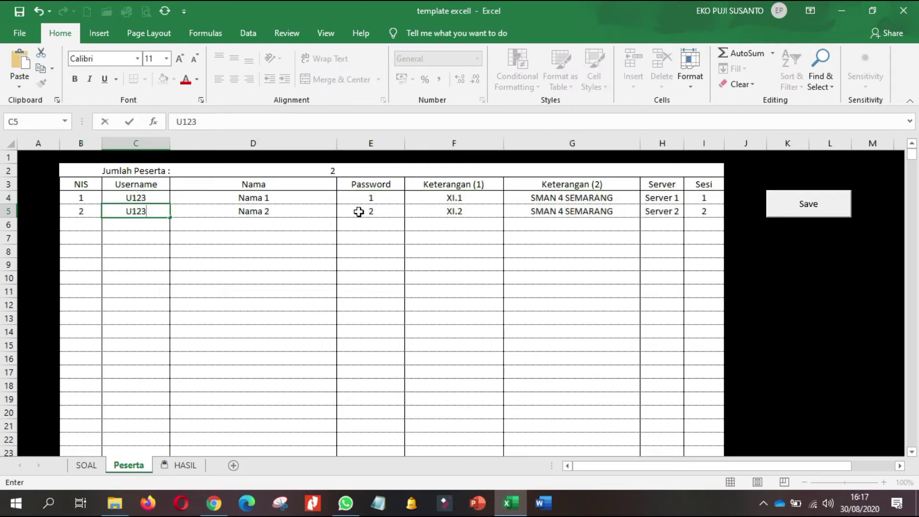
pyautogui.write('4')
pyautogui.hotkey('ctrl', 'Return')
# Enter the second participant's password and set Keterangan (1) to XI.1
pyautogui.press('Right')
pyautogui.press('Right')
pyautogui.press('Right')
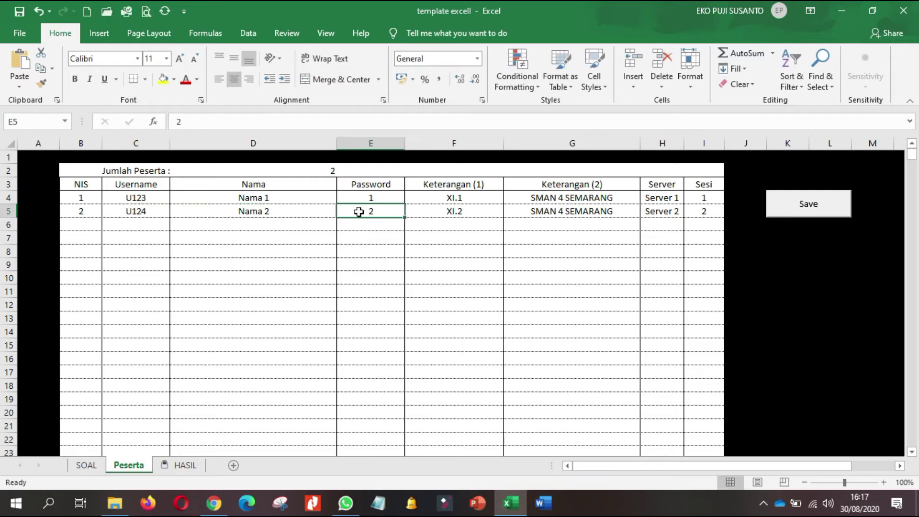
pyautogui.click(359, 212)
pyautogui.write('1')
pyautogui.press('Right')
pyautogui.press('Right')
pyautogui.press('Left')
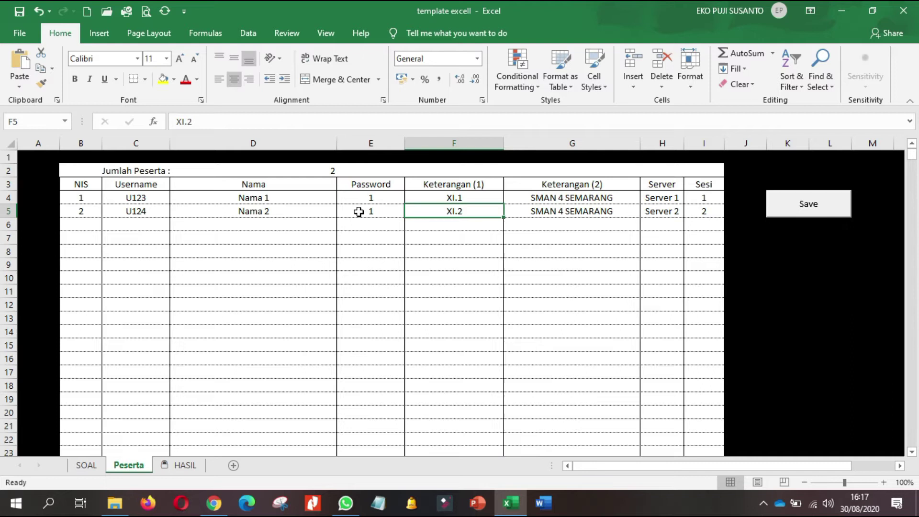
pyautogui.click(240, 123)
pyautogui.press('Return')
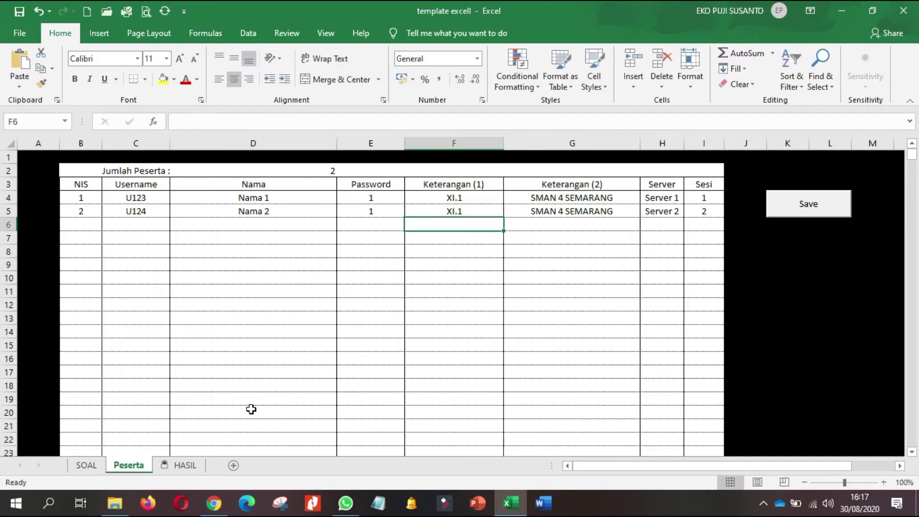
# Save the participant data from the Peserta sheet to the server and close the confirmation
pyautogui.scroll(-1, 251, 409)
pyautogui.scroll(1, 252, 411)
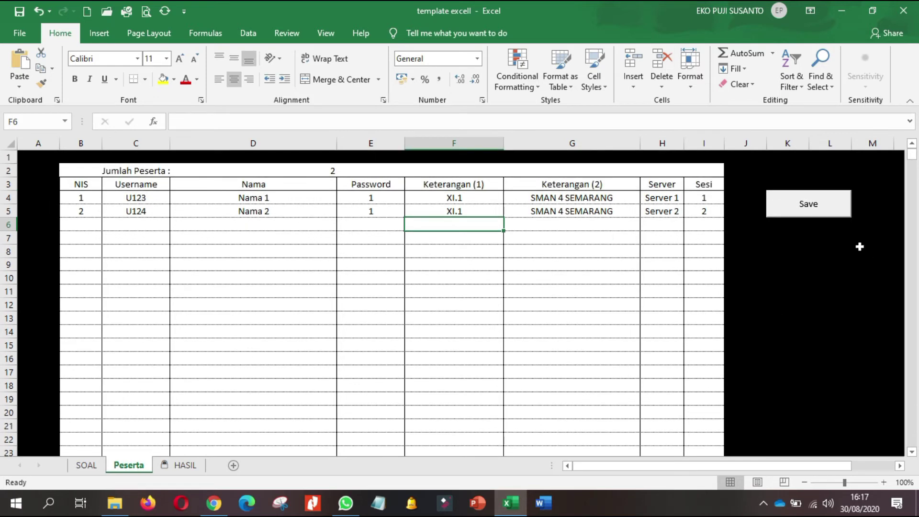
pyautogui.click(817, 211)
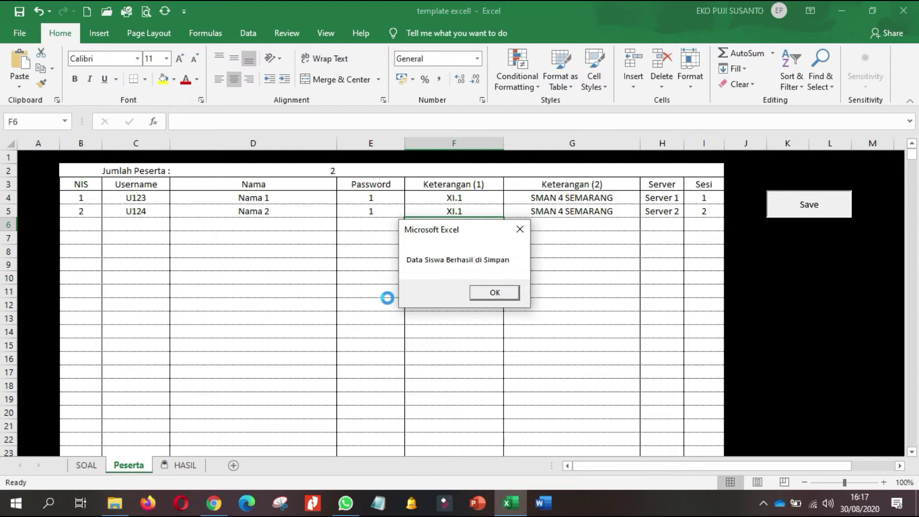
pyautogui.click(503, 293)
pyautogui.click(343, 287)
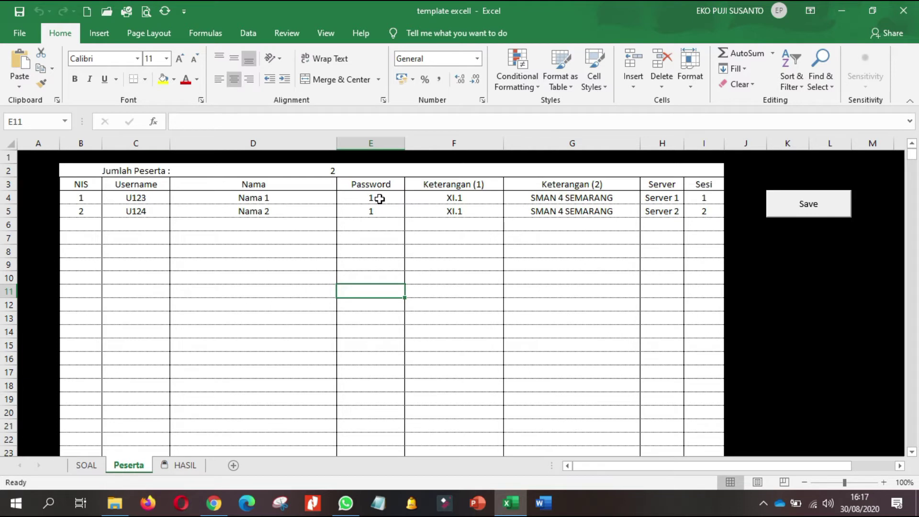
# Check the CBT login page in Chrome, and open the Word document template soal from the sman 4 semarang folder
pyautogui.click(214, 502)
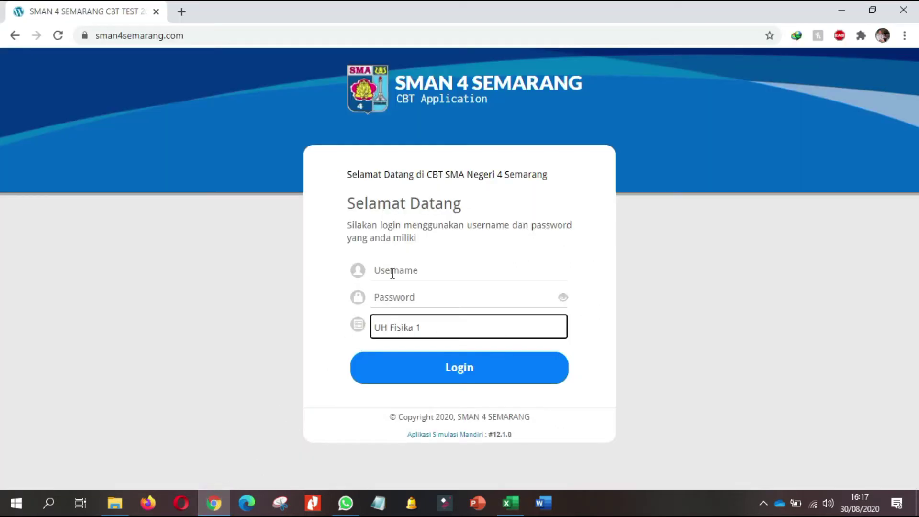
pyautogui.click(227, 335)
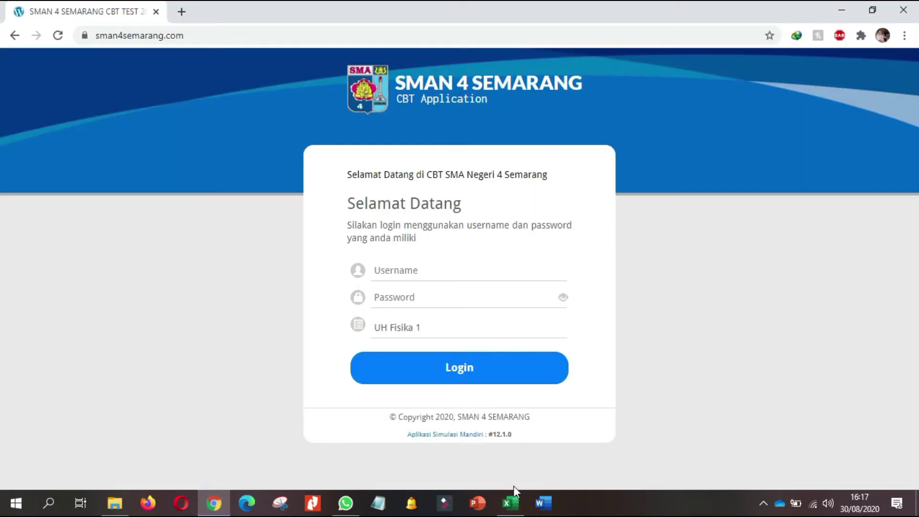
pyautogui.click(115, 503)
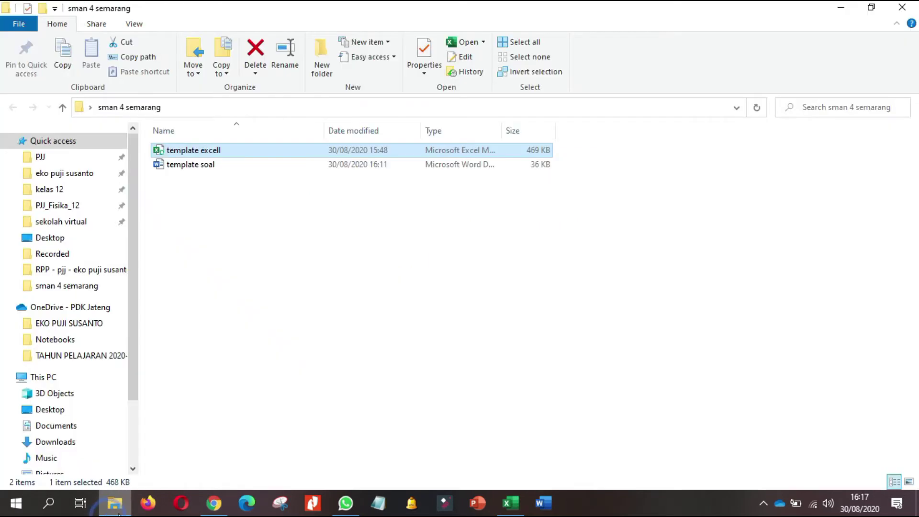
pyautogui.click(302, 238)
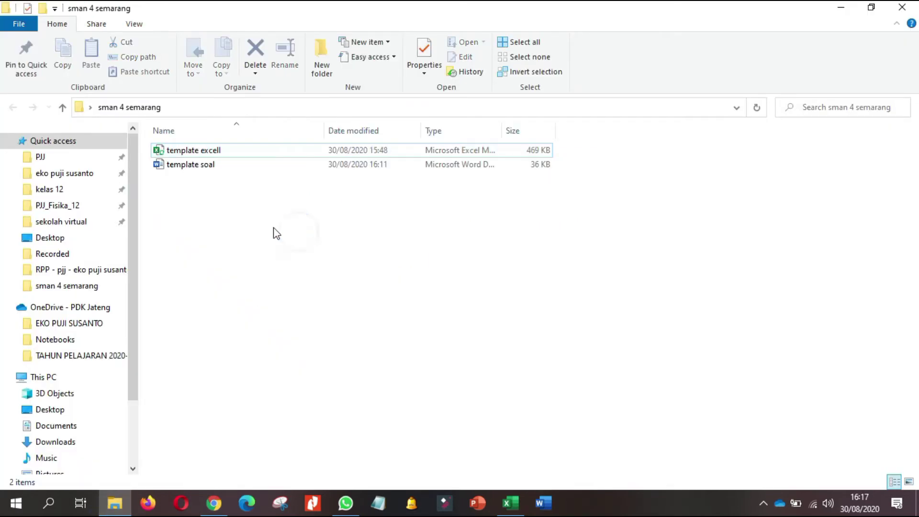
pyautogui.doubleClick(190, 167)
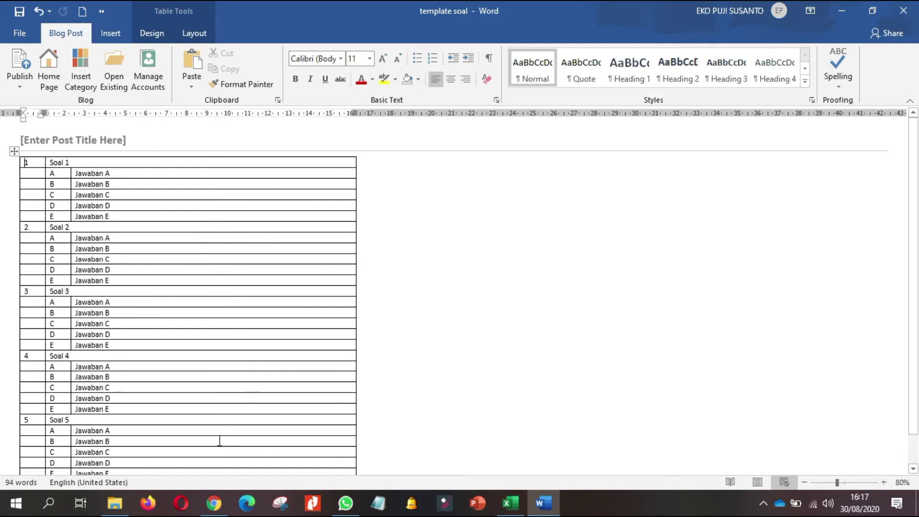
# Set the Word document's post title to UH Fisika 1, copied from the Kode Test cell on the Excel SOAL sheet
pyautogui.click(100, 144)
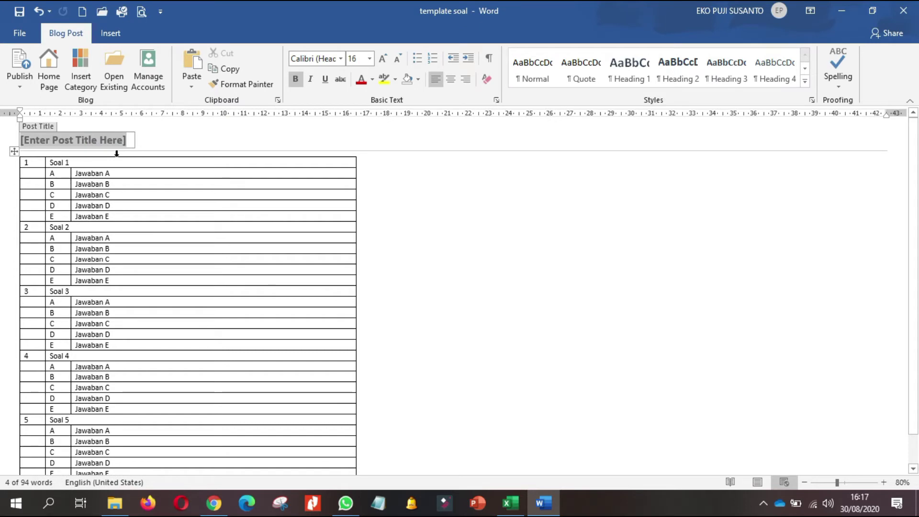
pyautogui.click(511, 503)
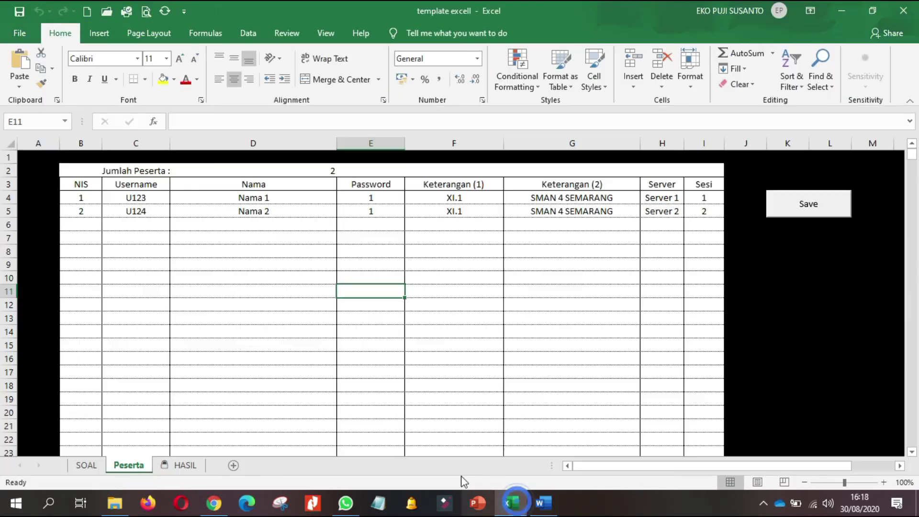
pyautogui.click(85, 468)
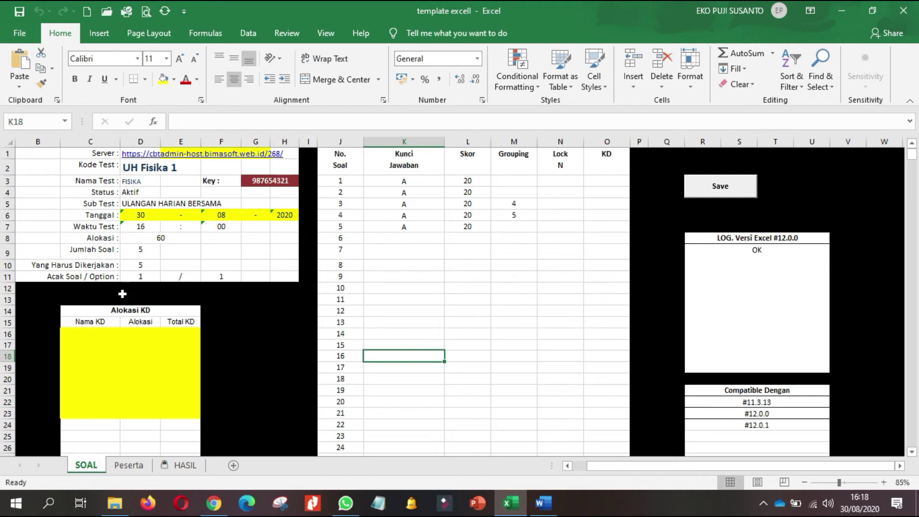
pyautogui.click(132, 169)
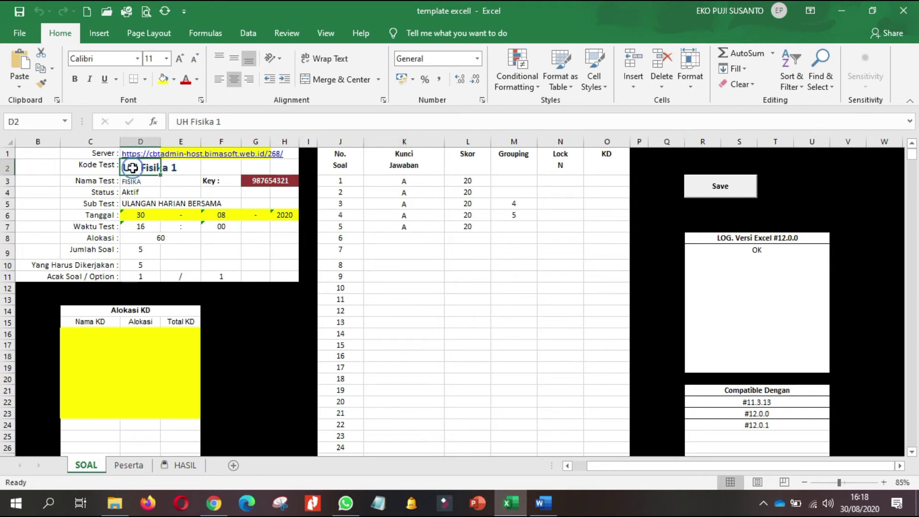
pyautogui.tripleClick(235, 123)
pyautogui.rightClick(192, 122)
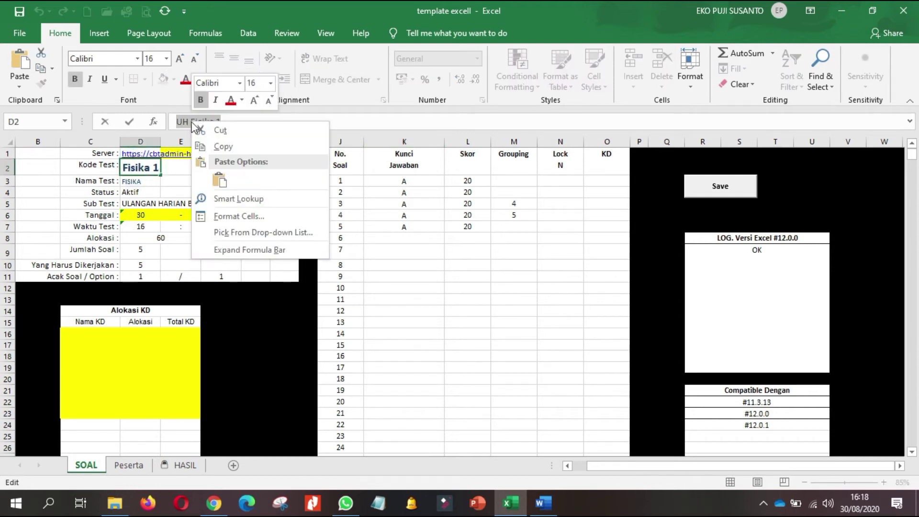
pyautogui.click(221, 147)
pyautogui.click(543, 503)
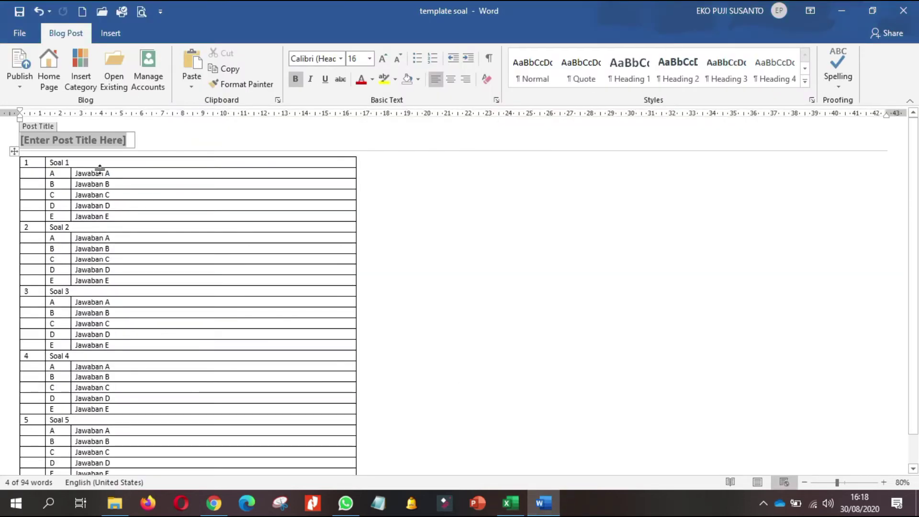
pyautogui.rightClick(93, 139)
pyautogui.click(125, 203)
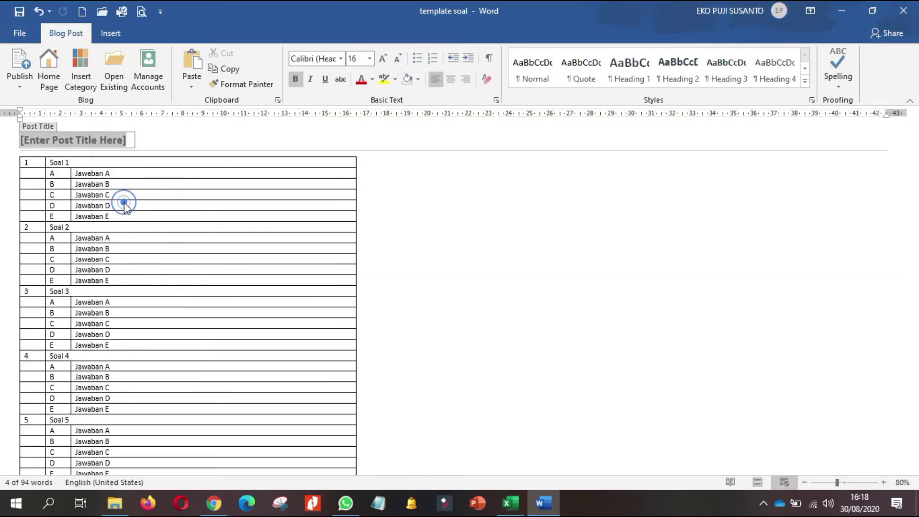
pyautogui.click(400, 214)
# Clear the placeholder text Soal 1 from the question cell of number 1 in the table
pyautogui.click(84, 165)
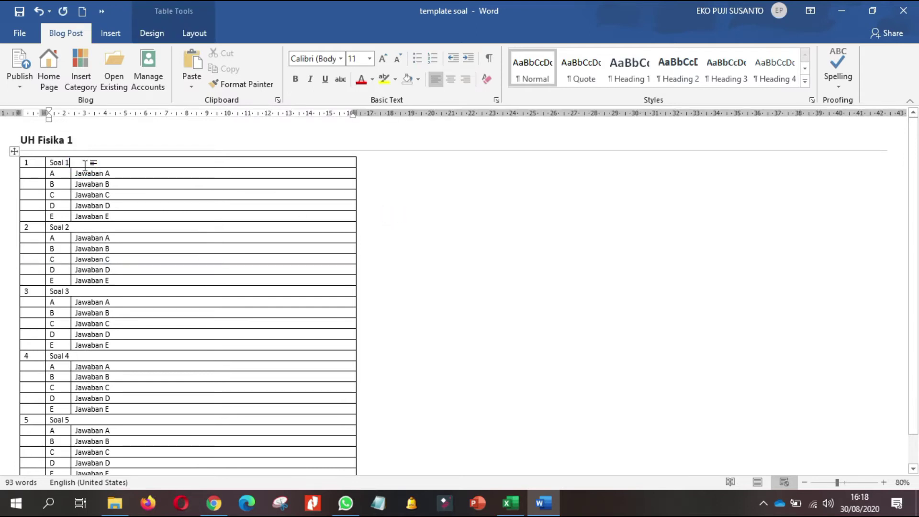
pyautogui.keyDown('ctrl'); pyautogui.scroll(1, 89, 170); pyautogui.keyUp('ctrl')
pyautogui.keyDown('ctrl'); pyautogui.scroll(1, 112, 179); pyautogui.keyUp('ctrl')
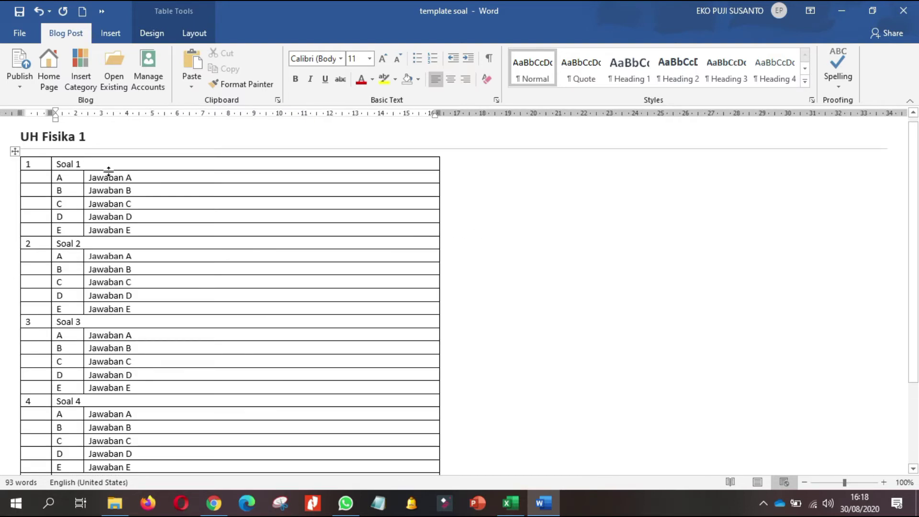
pyautogui.press('BackSpace')
pyautogui.press('BackSpace')
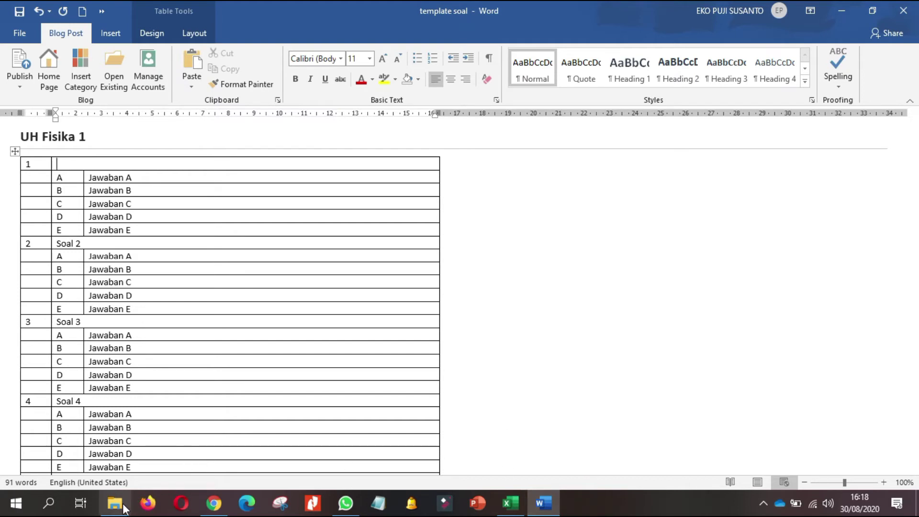
# Switch to Chrome and search Google in a new tab for soal fisika besaran dan satuan
pyautogui.click(214, 503)
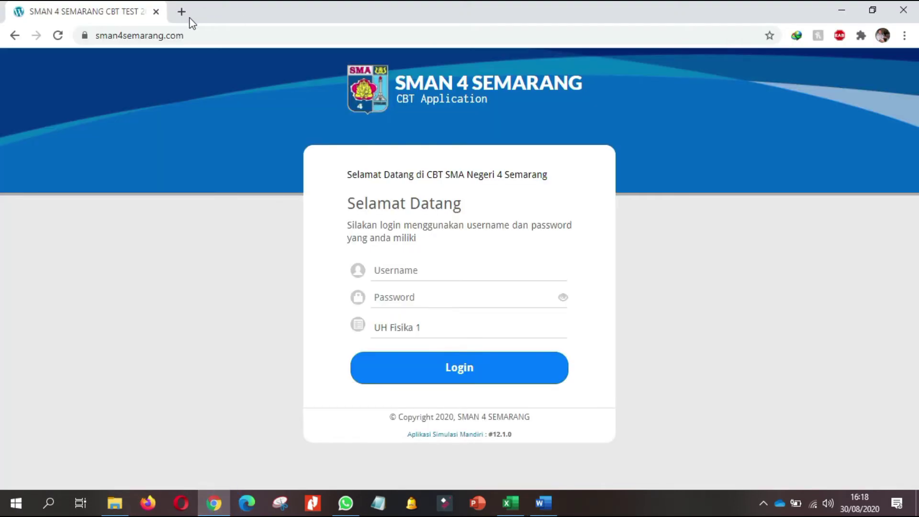
pyautogui.click(181, 13)
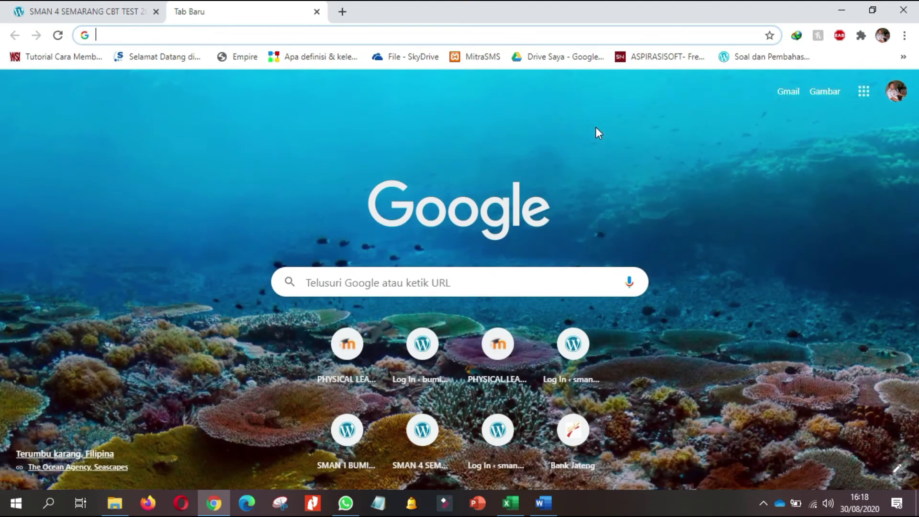
pyautogui.write('SOAL')
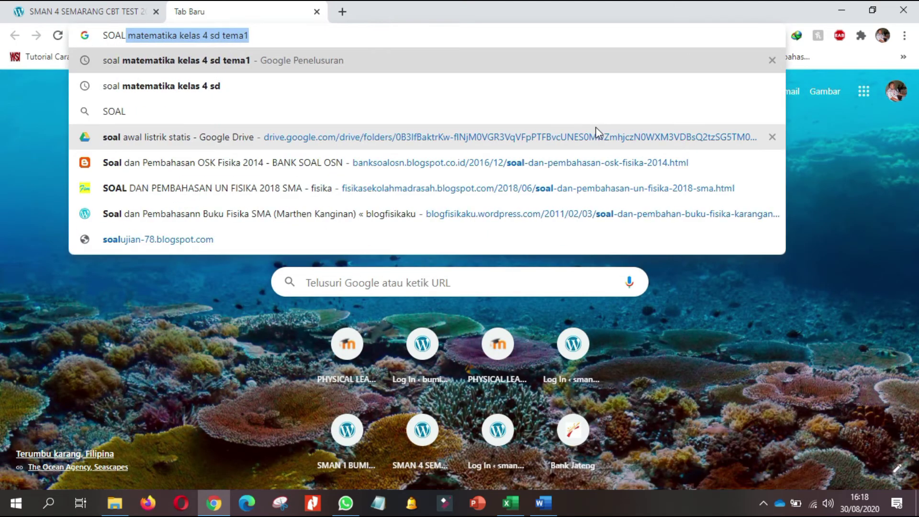
pyautogui.press('BackSpace')
pyautogui.press('BackSpace')
pyautogui.press('BackSpace')
pyautogui.press('BackSpace')
pyautogui.write('soal fi')
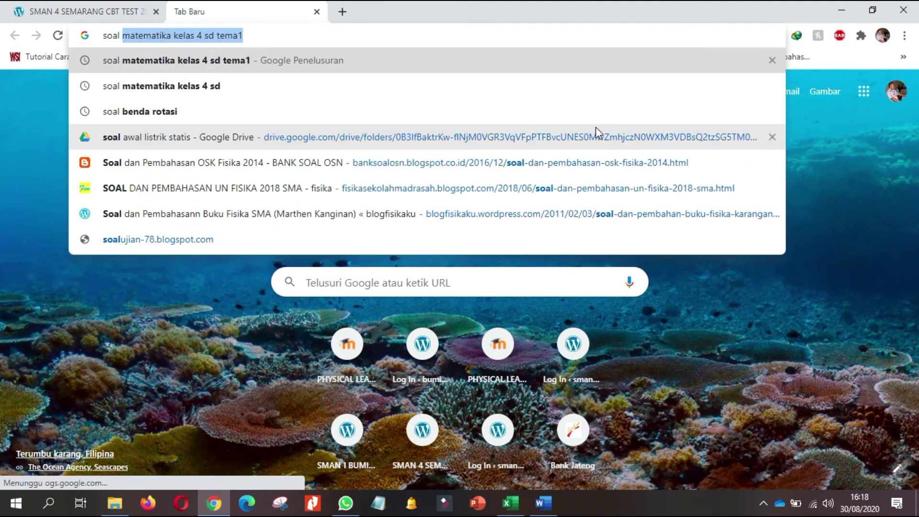
pyautogui.write('sika')
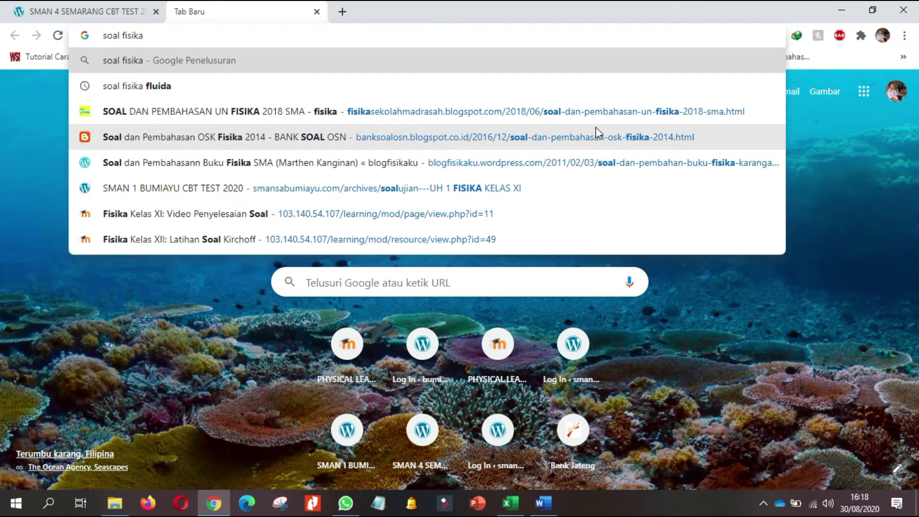
pyautogui.write(' besaran da')
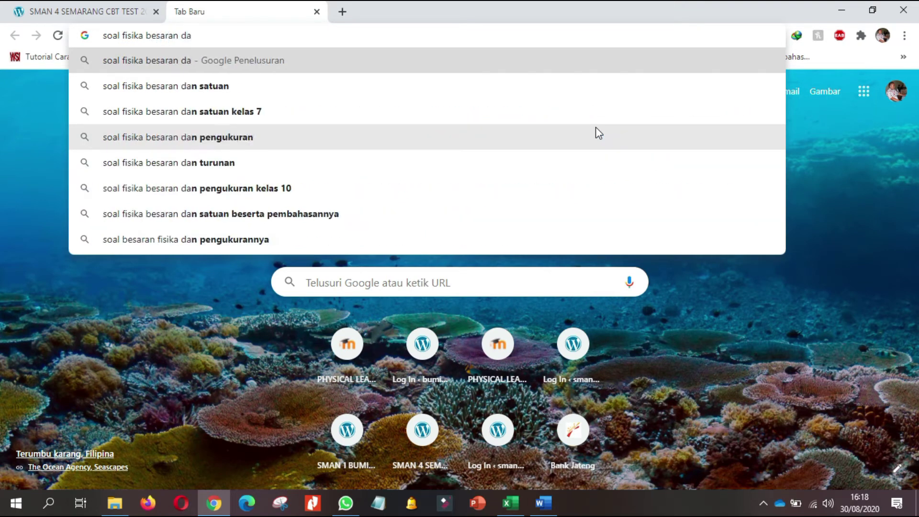
pyautogui.press('BackSpace')
pyautogui.press('BackSpace')
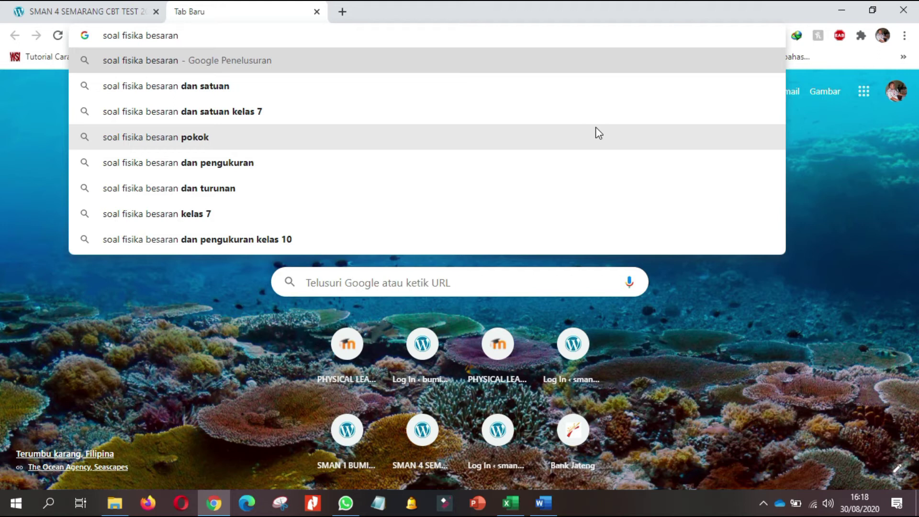
pyautogui.press('Down')
pyautogui.press('Return')
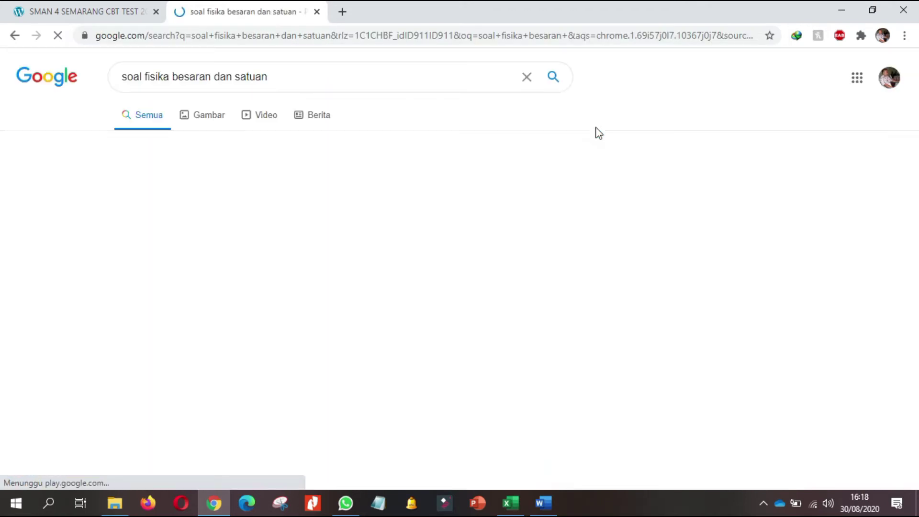
# Open the Quipper result 5 Contoh Soal UAS Fisika Kelas X in its own tab and look through its questions
pyautogui.rightClick(297, 189)
pyautogui.click(335, 193)
pyautogui.click(408, 7)
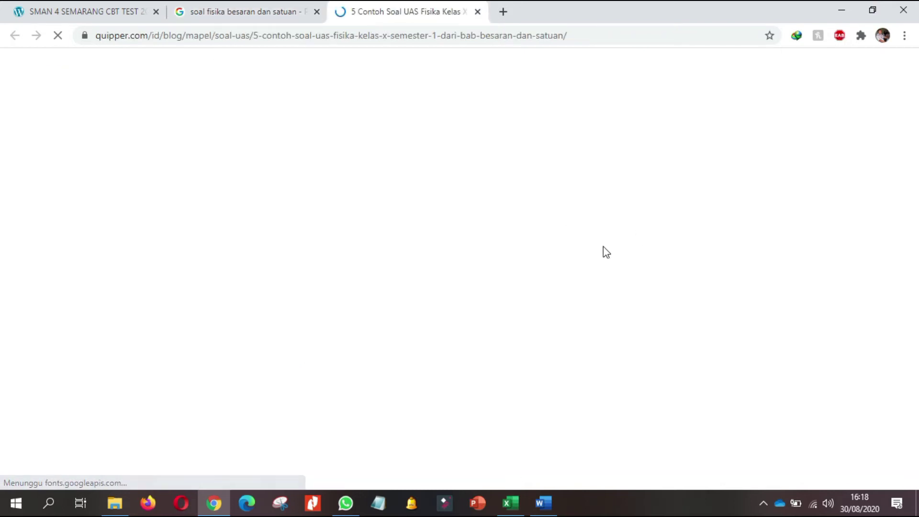
pyautogui.scroll(-5, 484, 273)
pyautogui.scroll(-20, 457, 261)
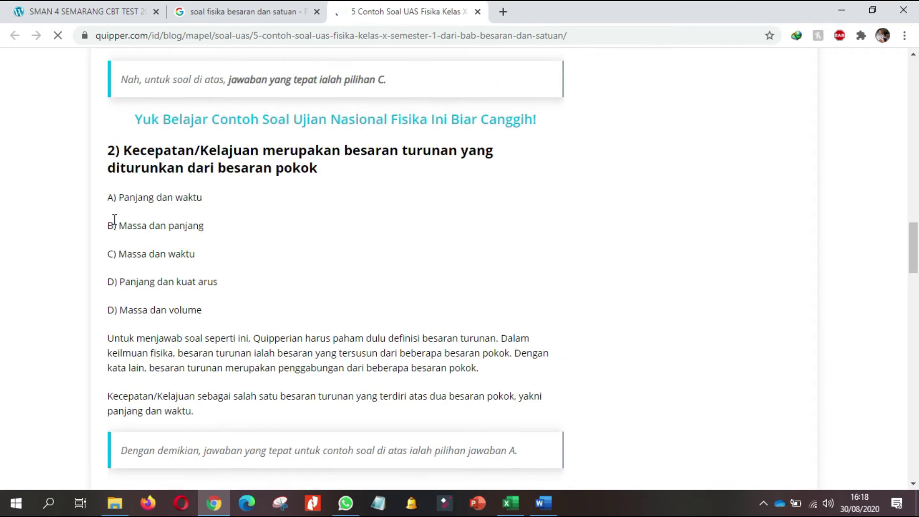
pyautogui.scroll(-20, 114, 222)
pyautogui.scroll(-7, 116, 255)
pyautogui.scroll(6, 117, 254)
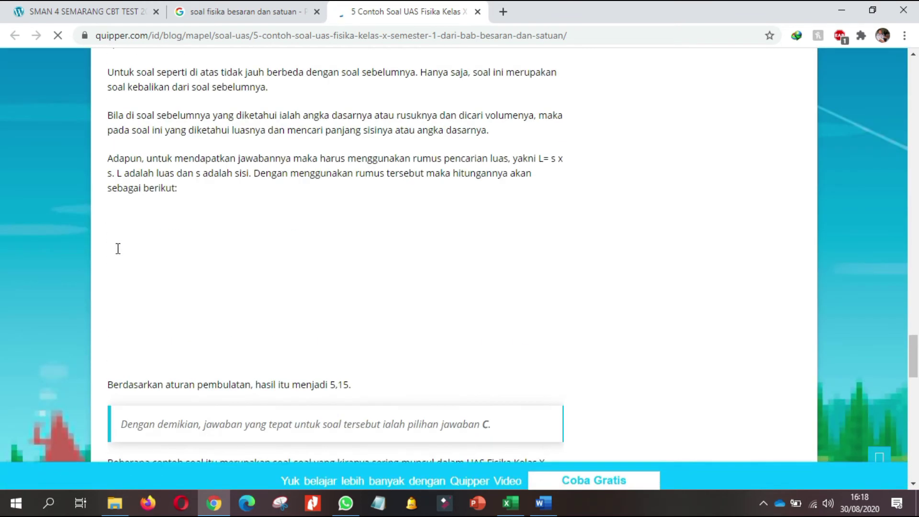
pyautogui.scroll(4, 115, 245)
pyautogui.scroll(7, 117, 237)
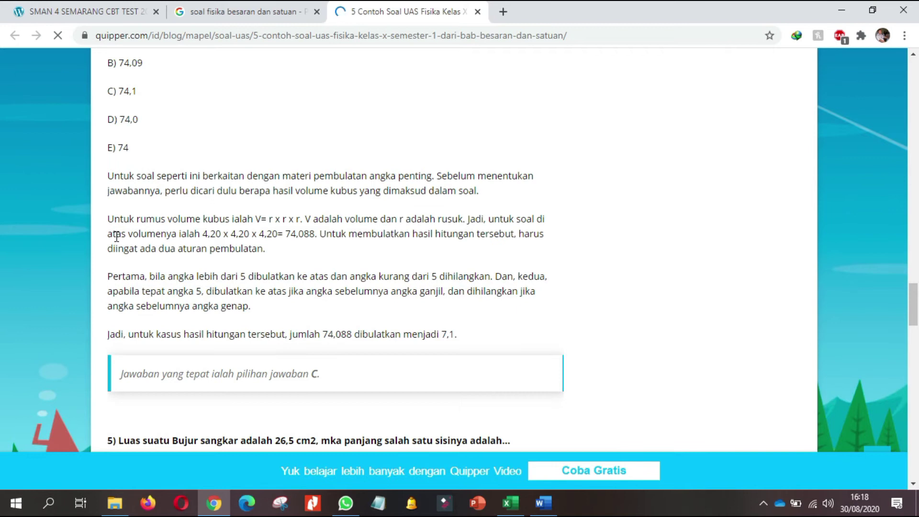
pyautogui.scroll(6, 117, 237)
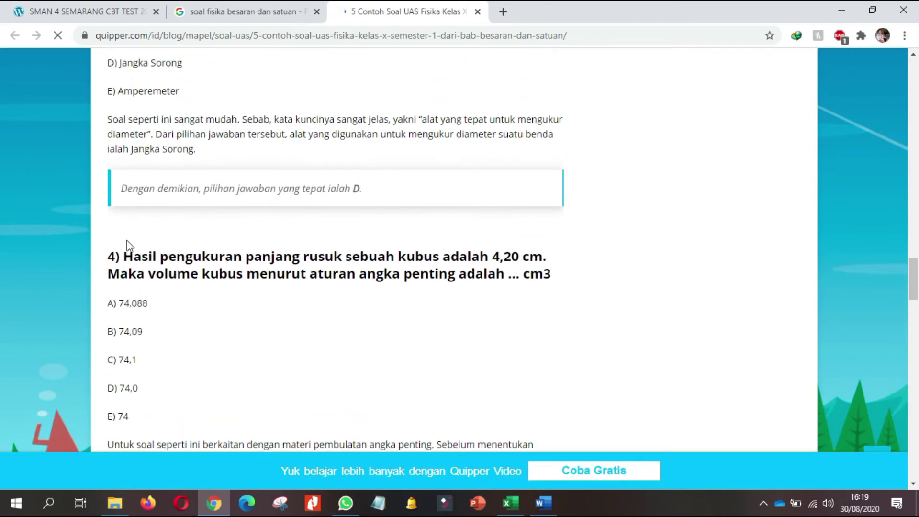
# Copy the text of question 4 about the 4,20 cm cube and paste it as text only into question 1 of the Word table
pyautogui.moveTo(129, 256); pyautogui.dragTo(554, 273)
pyautogui.rightClick(509, 274)
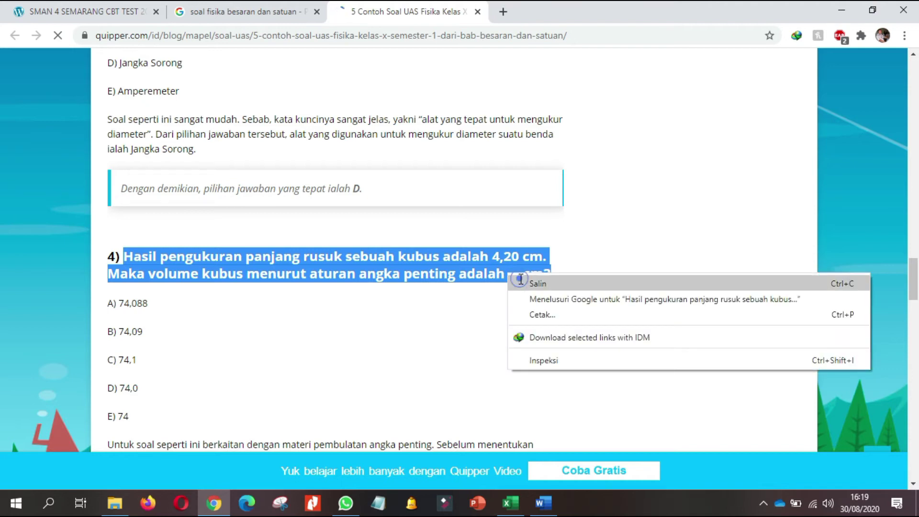
pyautogui.click(531, 283)
pyautogui.click(544, 503)
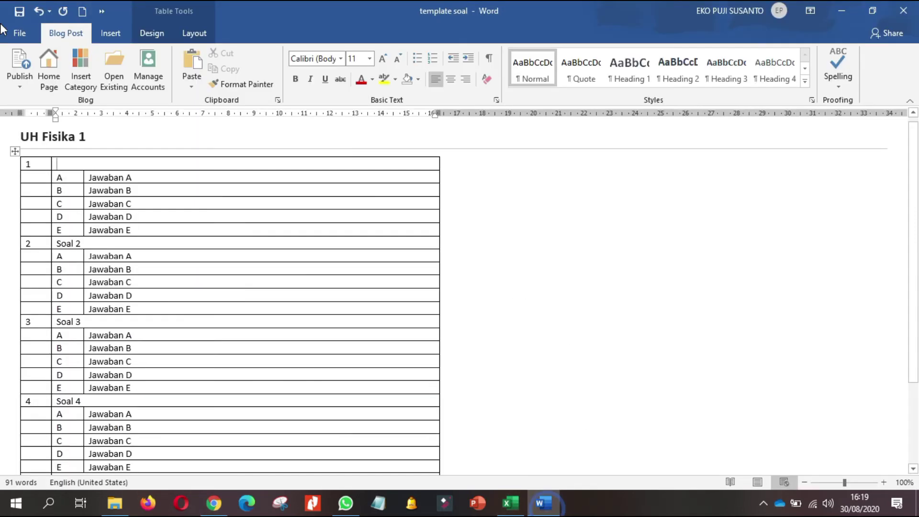
pyautogui.rightClick(76, 166)
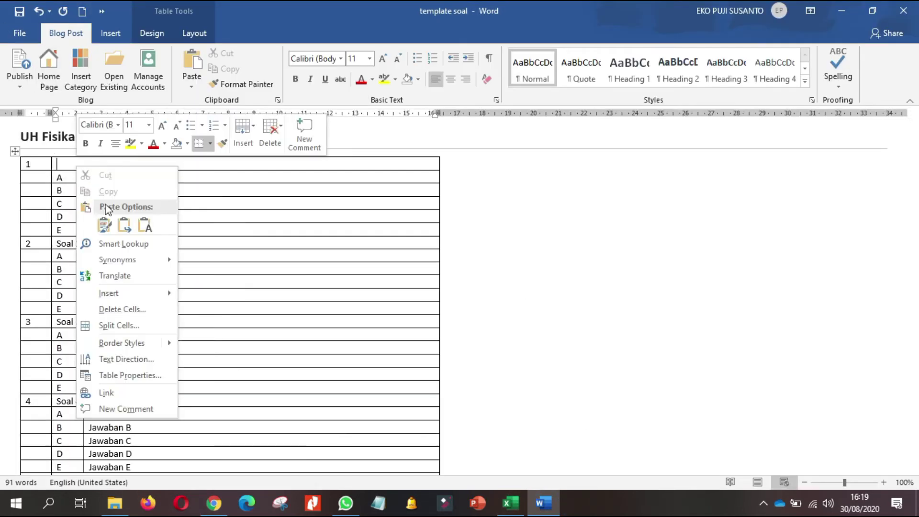
pyautogui.click(144, 225)
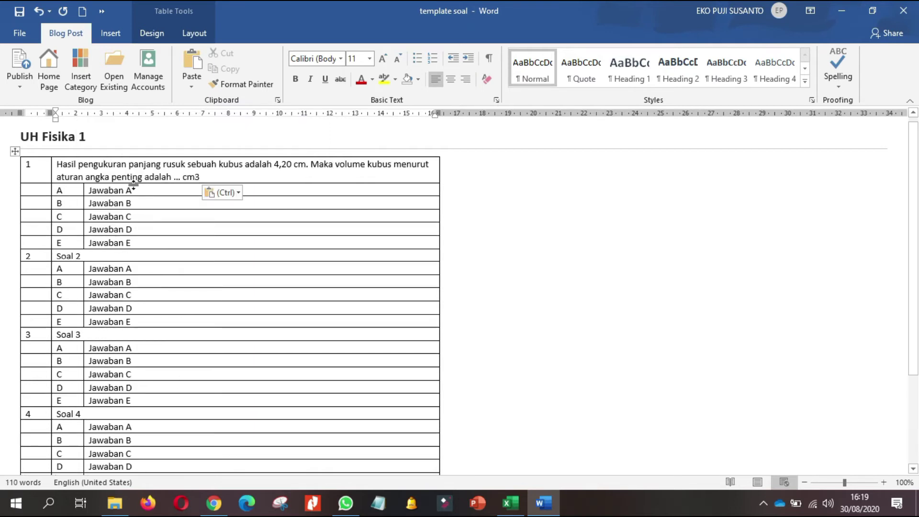
# Format the 3 in cm3 at the end of question 1 as superscript
pyautogui.hotkey('shift', 'Left')
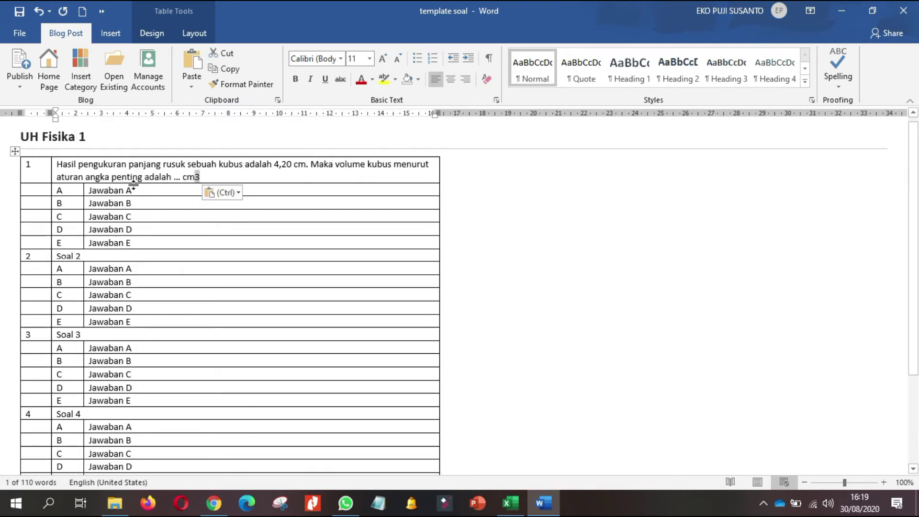
pyautogui.hotkey('ctrl', 'shift', '=')
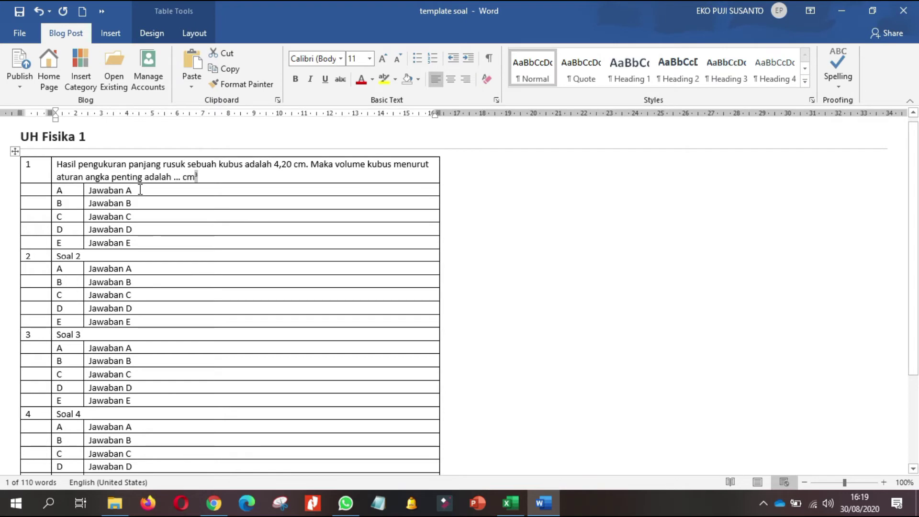
pyautogui.click(242, 177)
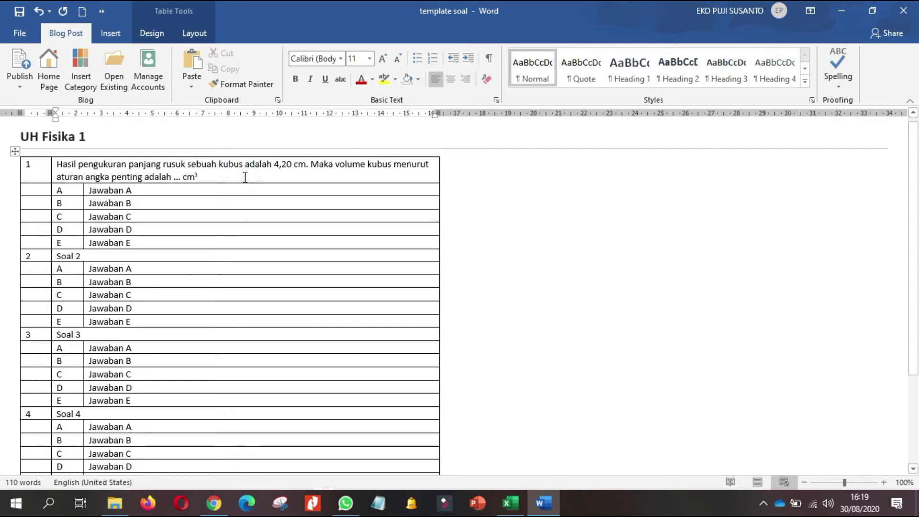
# Clear the placeholder text Soal 2 from the question 2 row of the table
pyautogui.click(165, 251)
pyautogui.press('BackSpace')
pyautogui.press('BackSpace')
pyautogui.press('BackSpace')
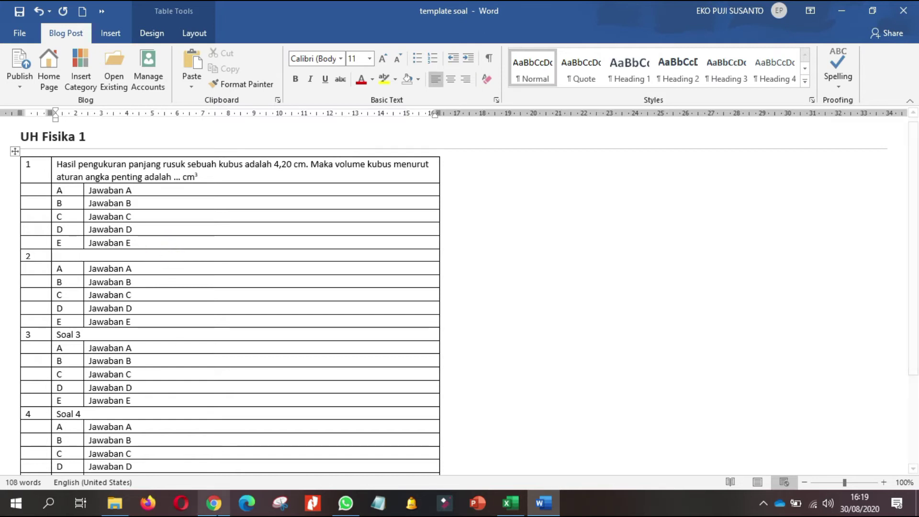
# Switch to Chrome and search Google Images for ayam in a new tab
pyautogui.click(214, 503)
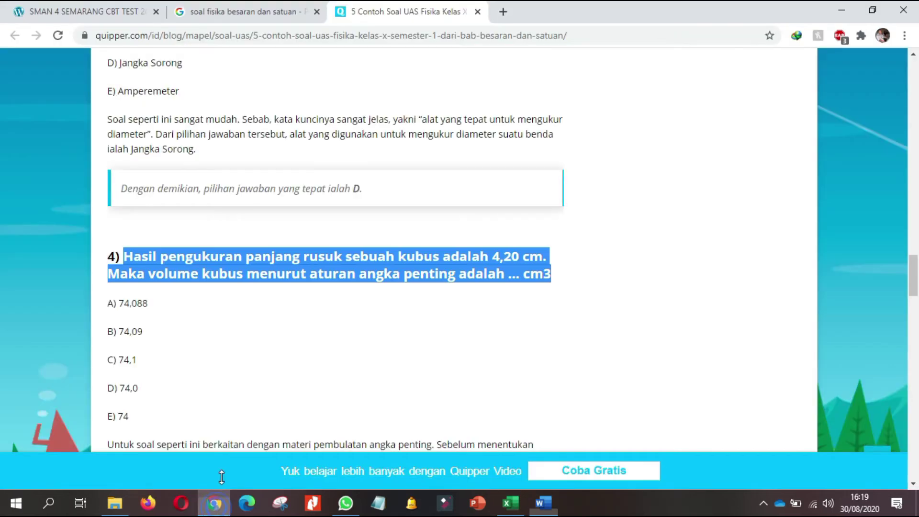
pyautogui.click(508, 10)
pyautogui.write('ayam')
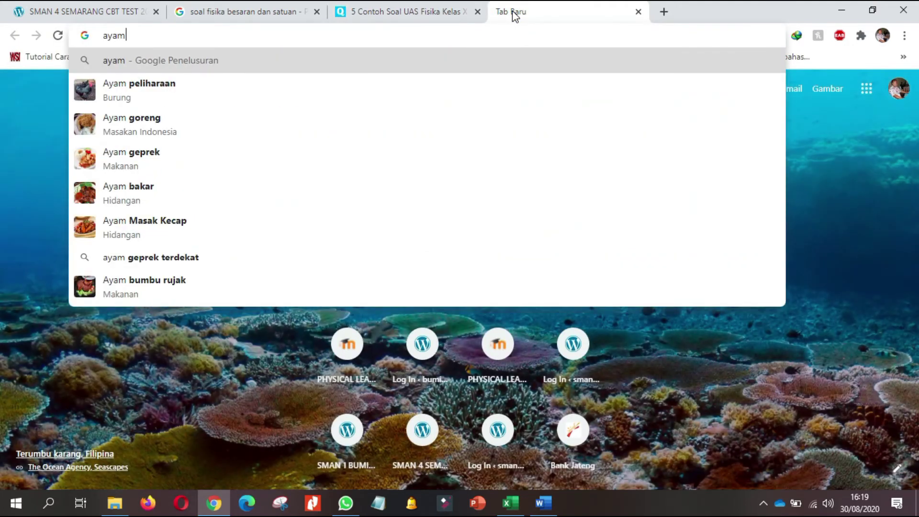
pyautogui.press('Return')
pyautogui.click(223, 113)
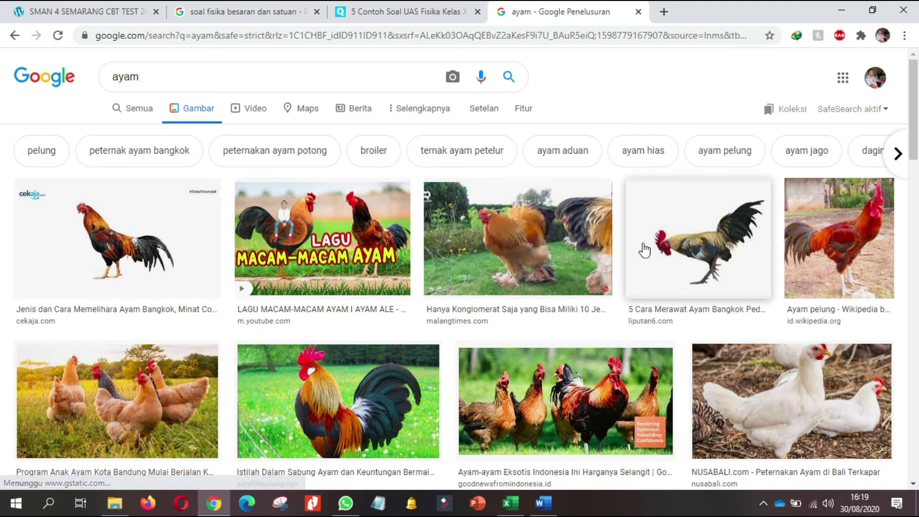
# Open the satelliteyoung.net rooster result in the image preview and copy the picture
pyautogui.scroll(-3, 645, 249)
pyautogui.click(335, 298)
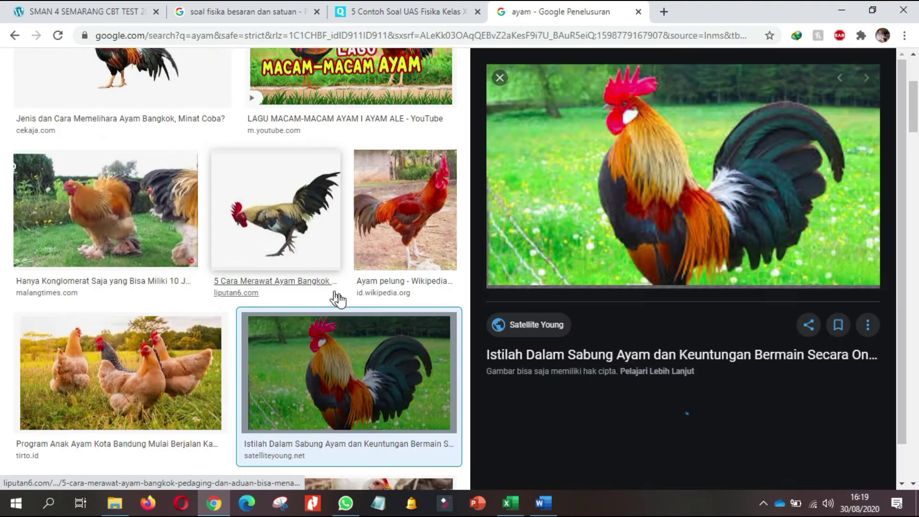
pyautogui.rightClick(716, 96)
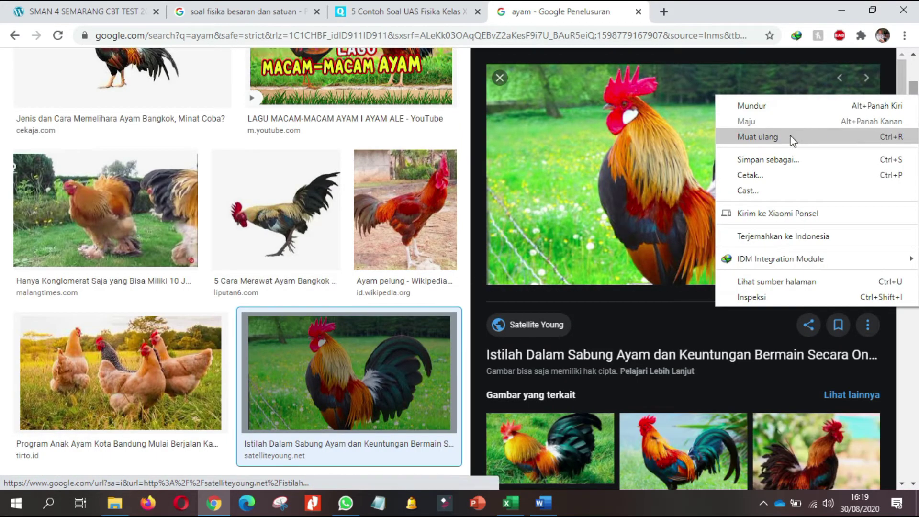
pyautogui.rightClick(603, 148)
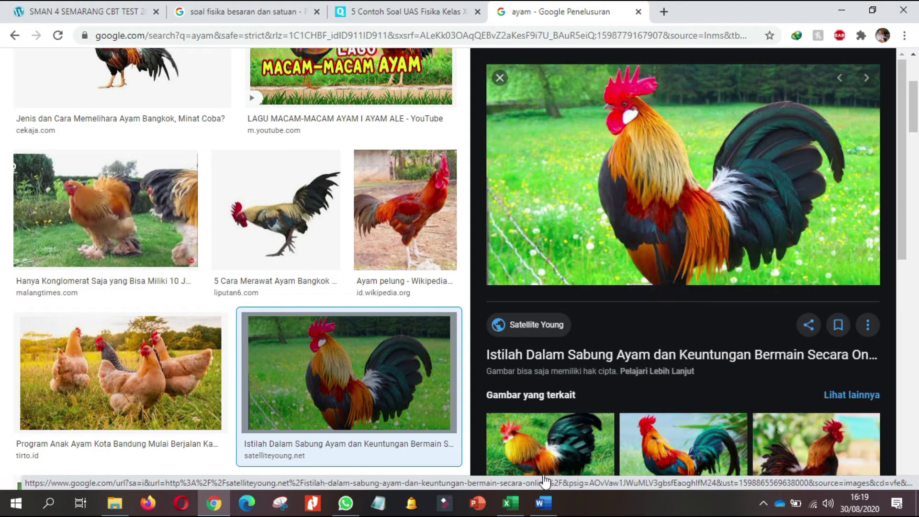
# Switch back to Word and paste the copied rooster picture into the empty question 2 row
pyautogui.hotkey('alt', 'Tab')
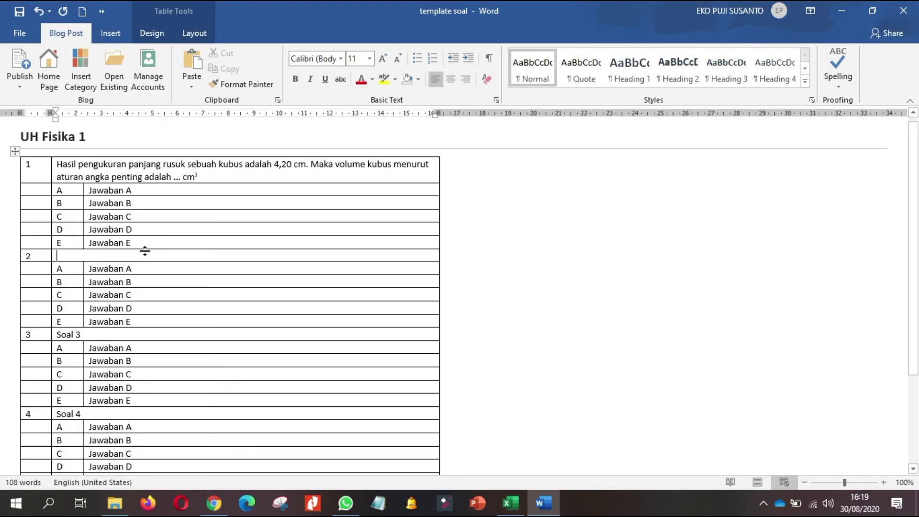
pyautogui.hotkey('ctrl', 'v')
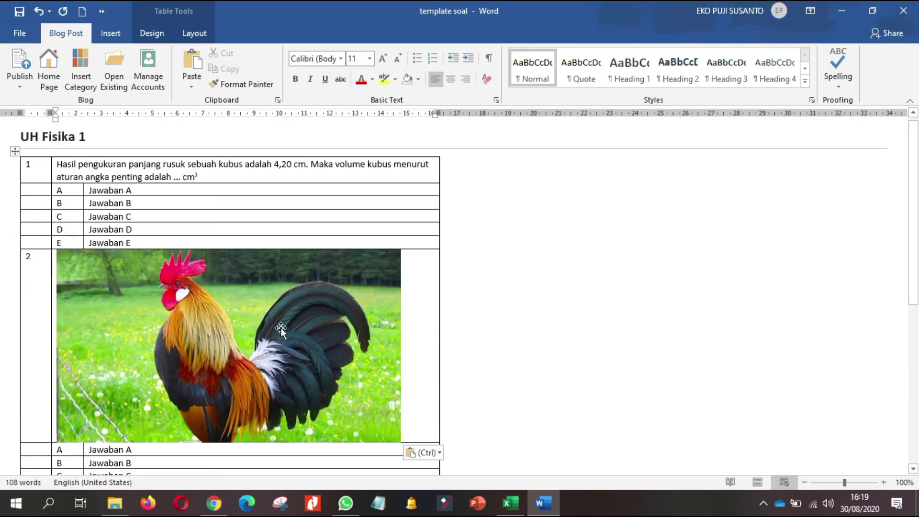
pyautogui.click(353, 352)
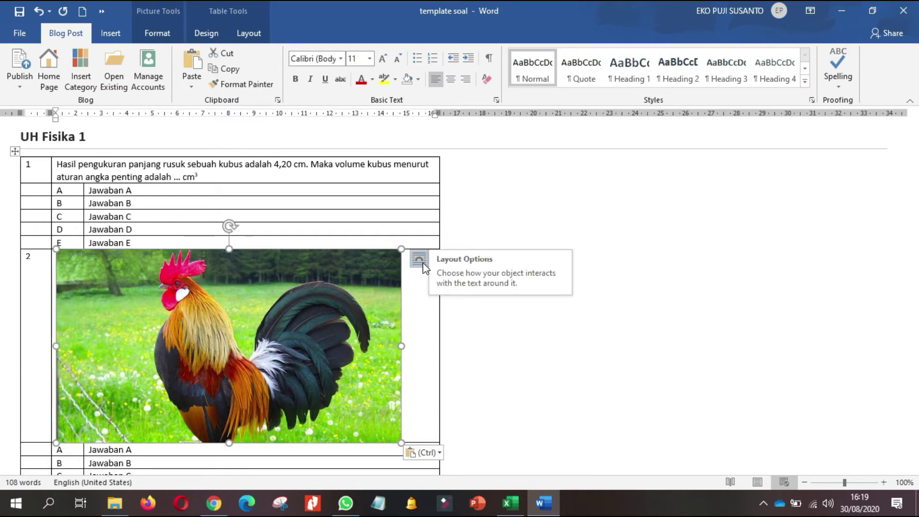
# Cut the rooster picture from question 2 and paste it back there using the Picture paste option
pyautogui.rightClick(337, 327)
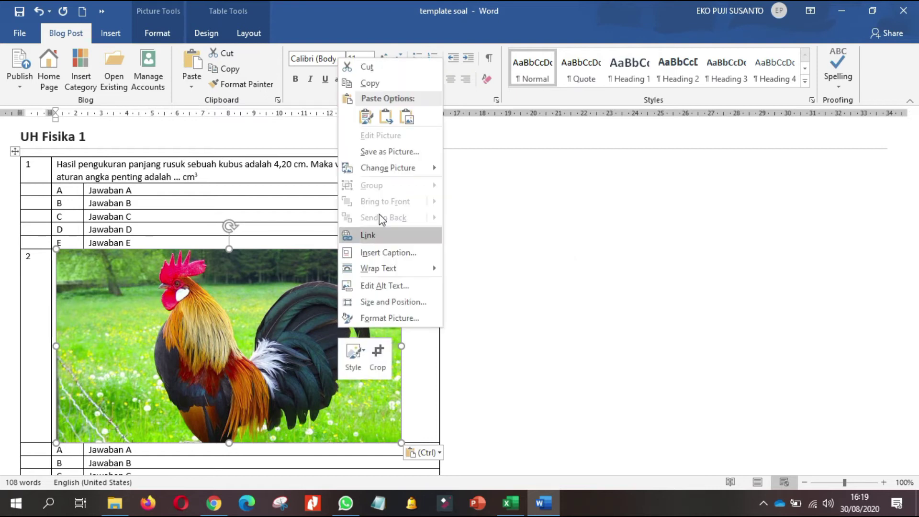
pyautogui.click(367, 67)
pyautogui.rightClick(138, 253)
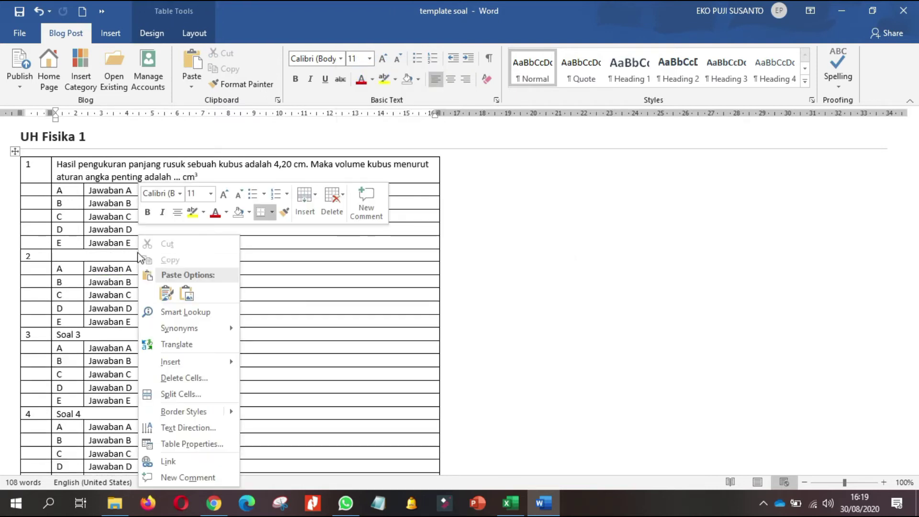
pyautogui.click(190, 297)
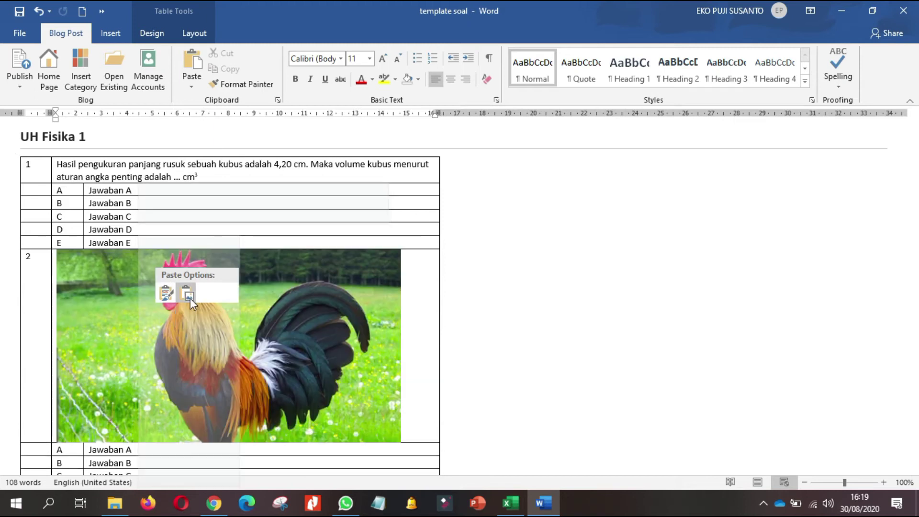
pyautogui.click(189, 297)
pyautogui.scroll(-3, 209, 355)
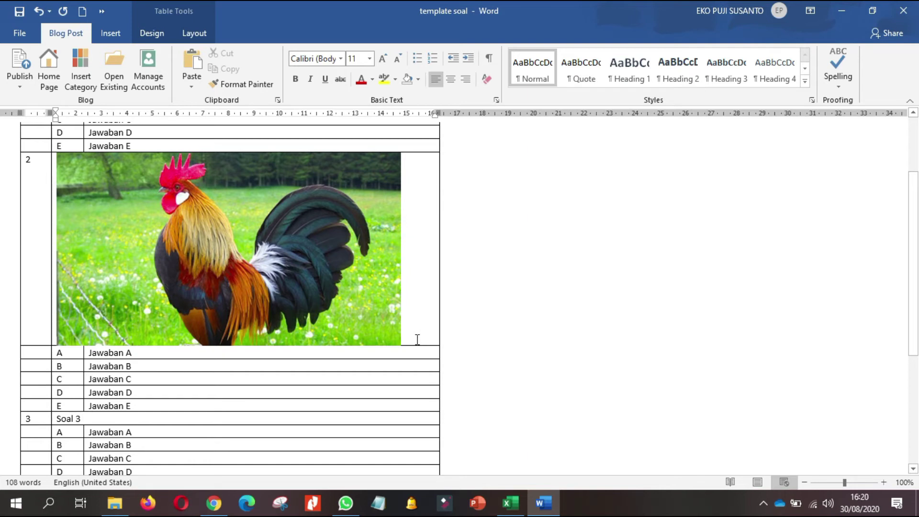
pyautogui.press('Return')
pyautogui.press('Return')
pyautogui.click(306, 278)
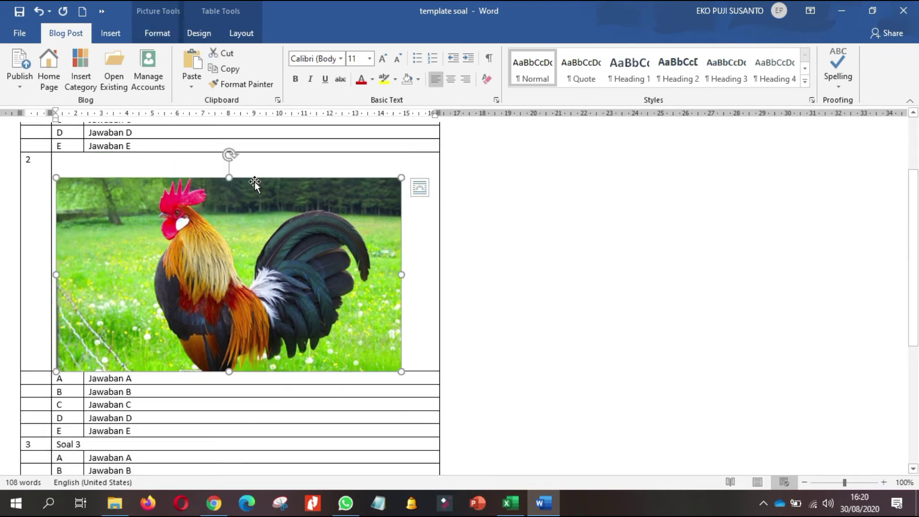
pyautogui.click(257, 165)
pyautogui.press('Delete')
pyautogui.press('Delete')
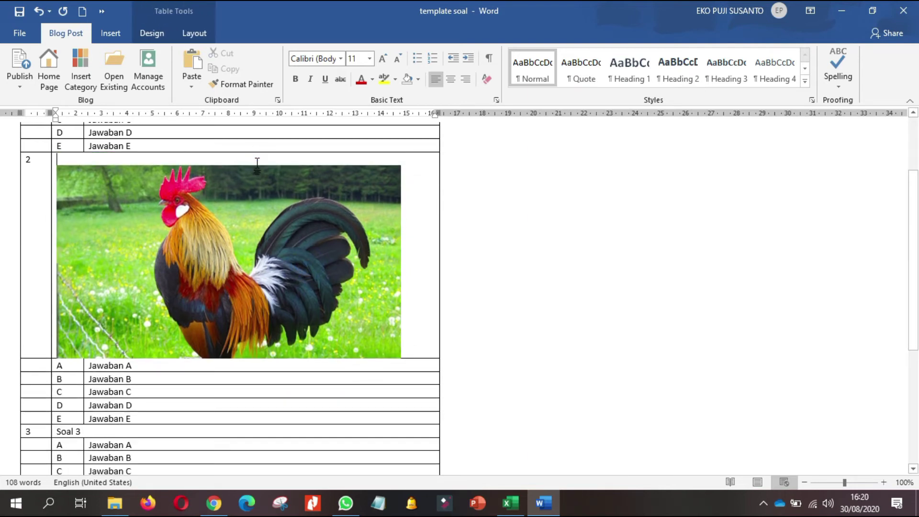
# Add a blank line below the rooster picture in question 2 and shrink the picture proportionally to slightly over half its width
pyautogui.click(425, 333)
pyautogui.press('Return')
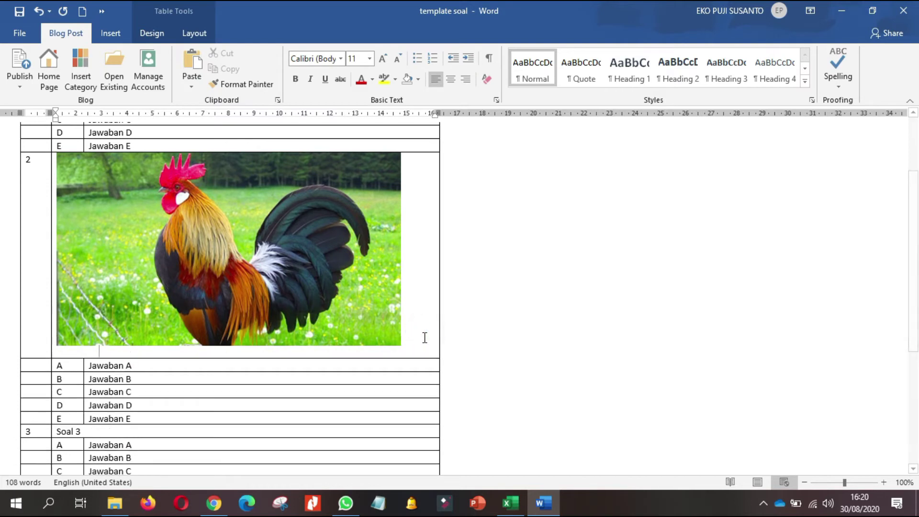
pyautogui.click(246, 298)
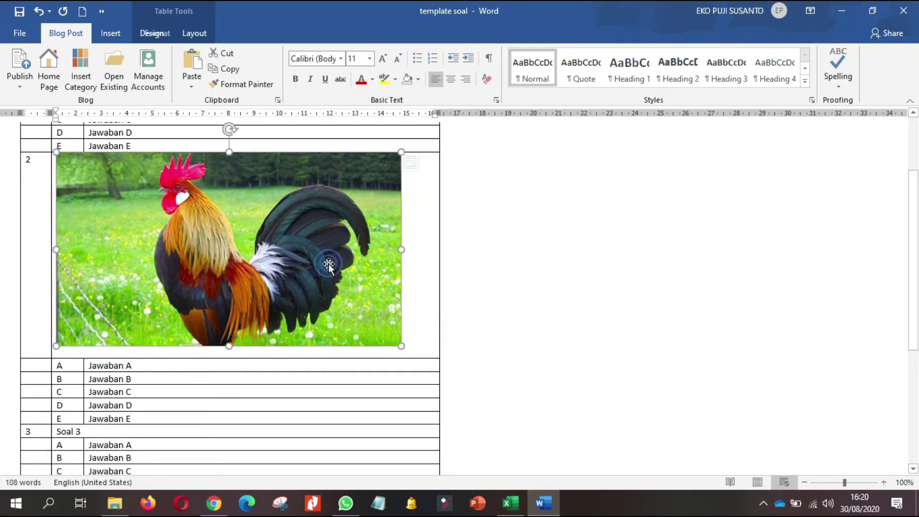
pyautogui.moveTo(403, 348); pyautogui.dragTo(253, 233)
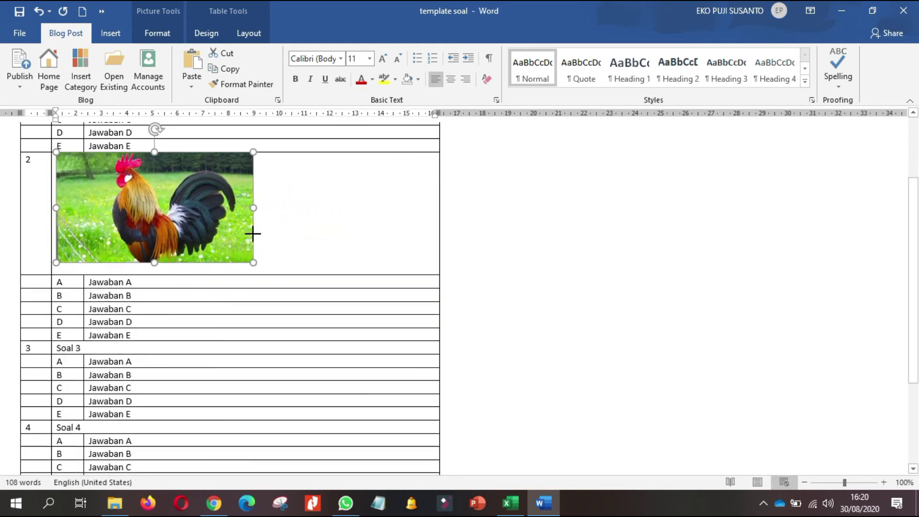
pyautogui.click(628, 242)
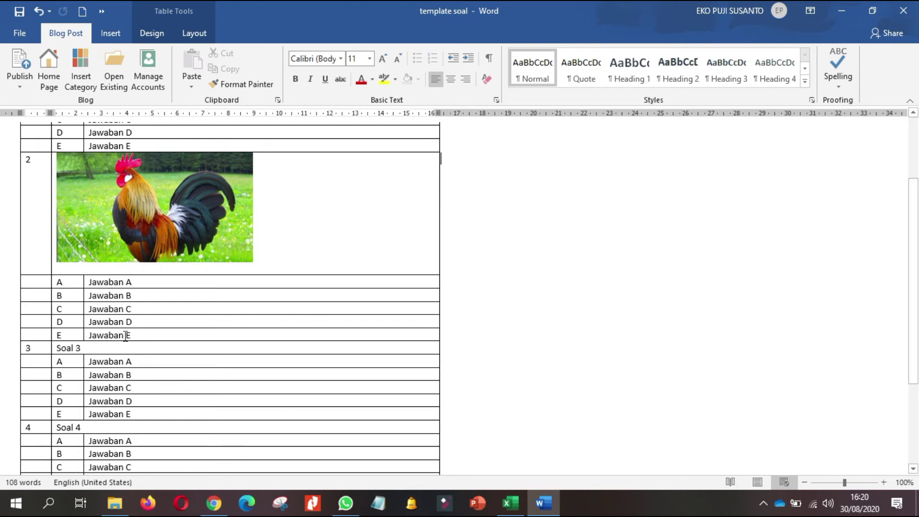
pyautogui.scroll(4, 125, 335)
pyautogui.scroll(-2, 126, 335)
pyautogui.scroll(2, 125, 335)
pyautogui.scroll(-2, 126, 334)
pyautogui.scroll(-4, 126, 332)
pyautogui.scroll(4, 123, 330)
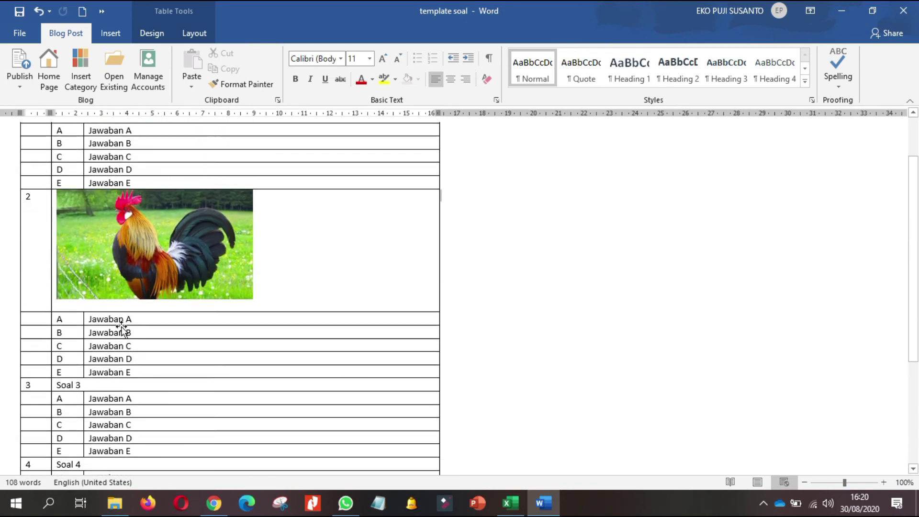
pyautogui.scroll(2, 122, 329)
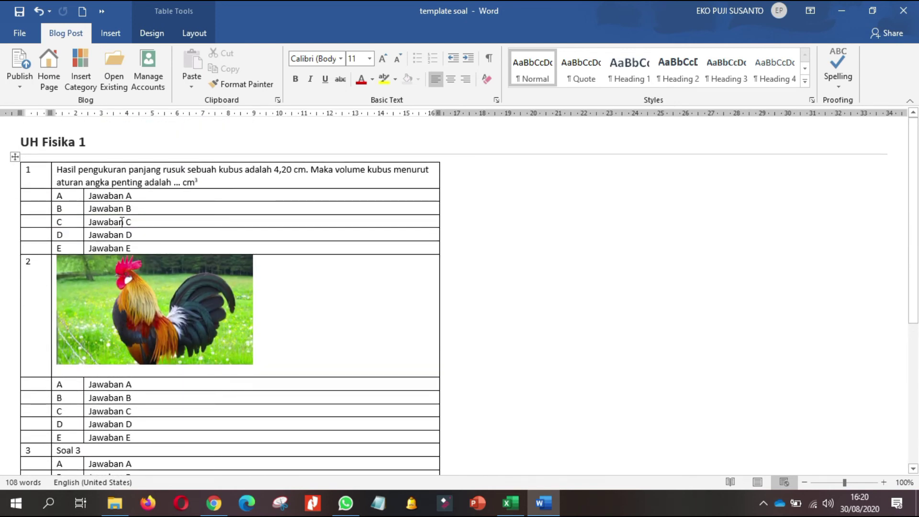
# Open Word's blog account management and remove the existing blog accounts from the list
pyautogui.click(151, 80)
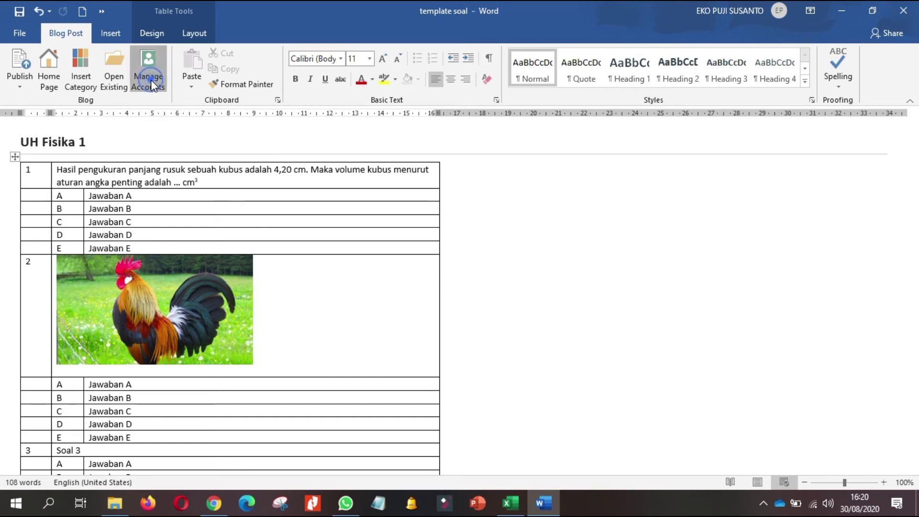
pyautogui.click(528, 169)
pyautogui.click(527, 165)
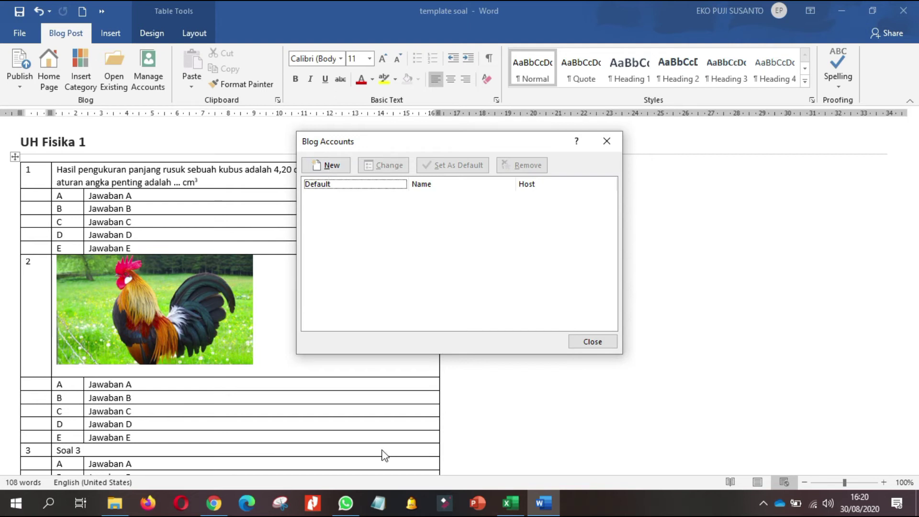
pyautogui.click(380, 501)
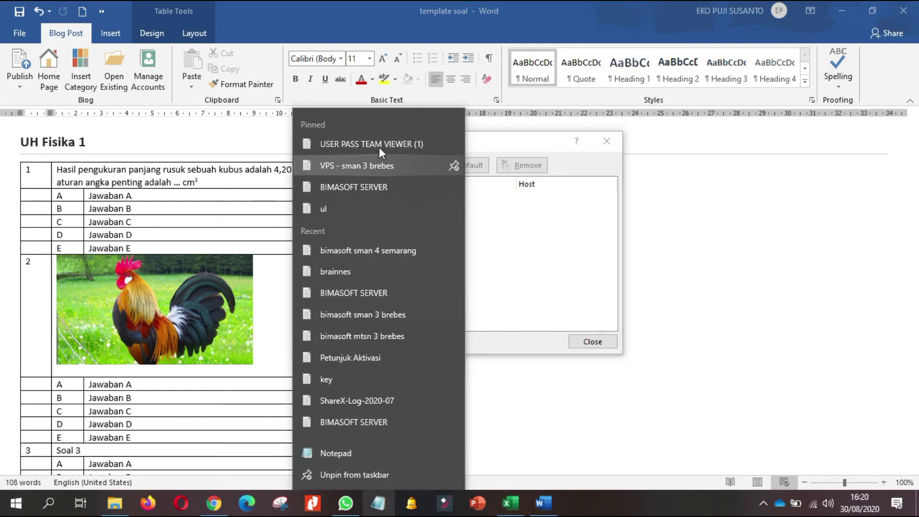
pyautogui.click(378, 185)
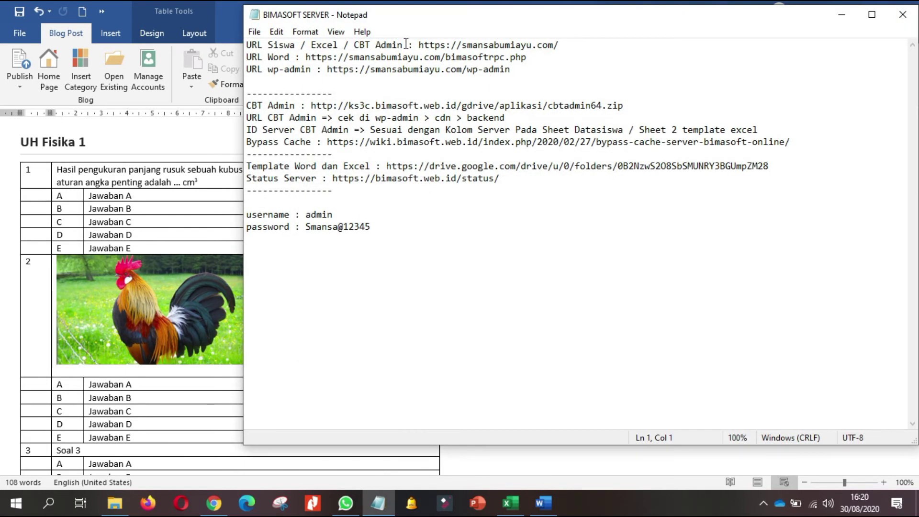
pyautogui.click(904, 14)
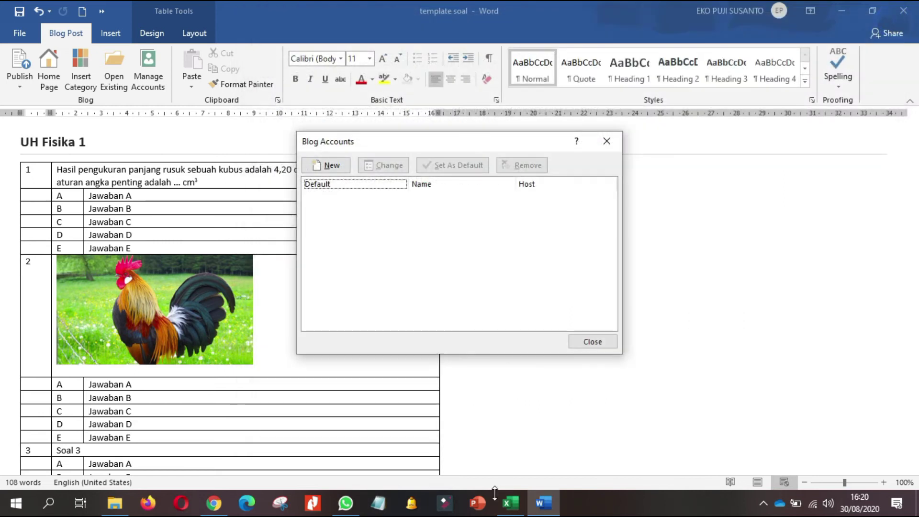
pyautogui.rightClick(379, 503)
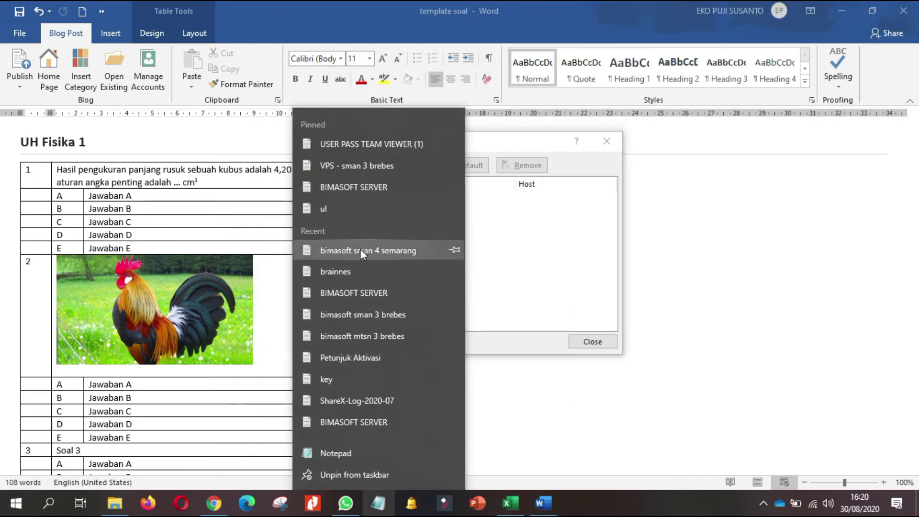
pyautogui.click(360, 249)
pyautogui.moveTo(306, 57); pyautogui.dragTo(594, 60)
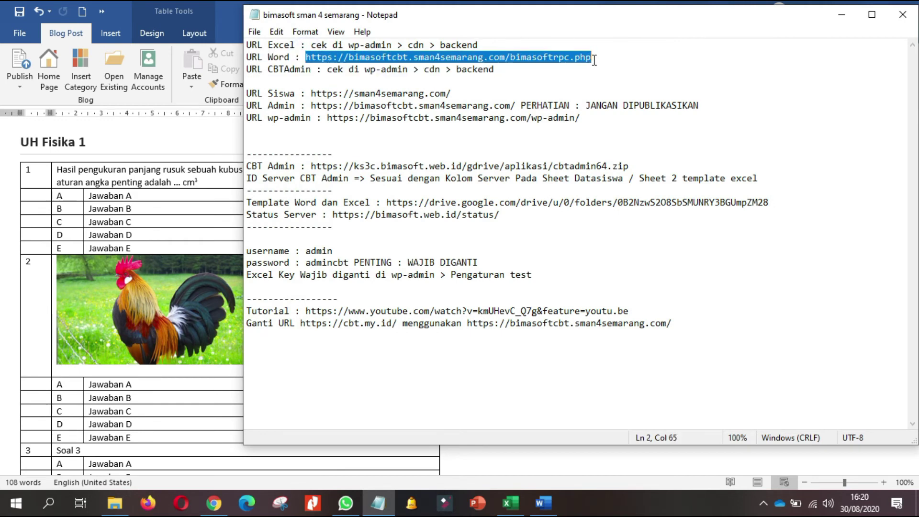
pyautogui.rightClick(579, 61)
pyautogui.click(597, 101)
# Paste the copied address into a new blank Notepad document, copy it again from there, and close Notepad
pyautogui.click(253, 33)
pyautogui.click(277, 47)
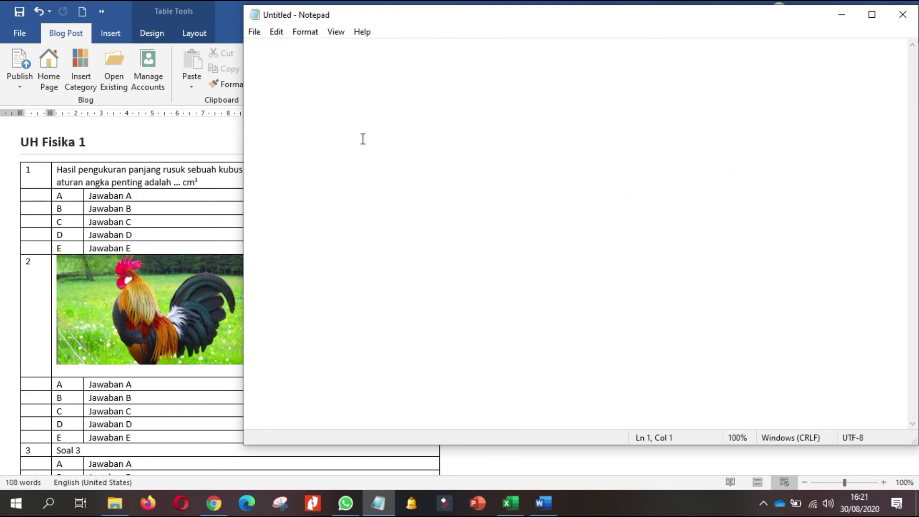
pyautogui.hotkey('ctrl', 'v')
pyautogui.moveTo(557, 43); pyautogui.dragTo(234, 37)
pyautogui.rightClick(303, 50)
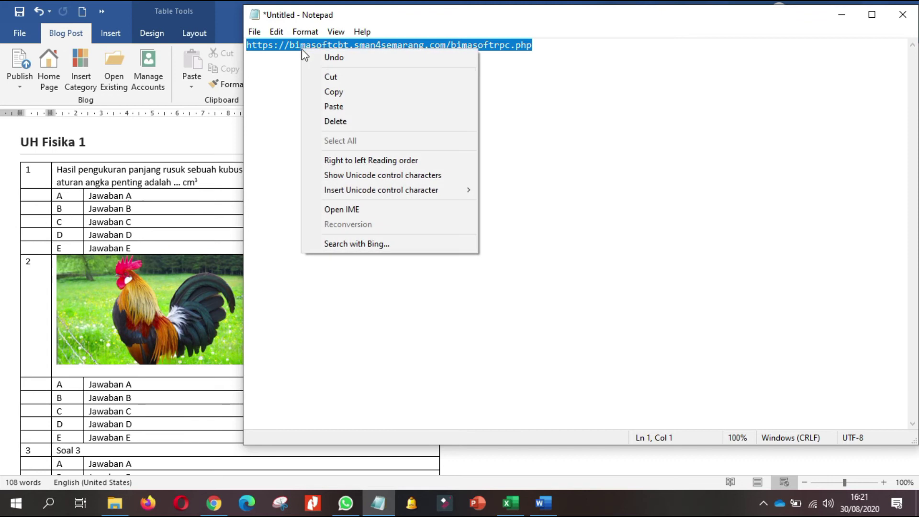
pyautogui.click(332, 90)
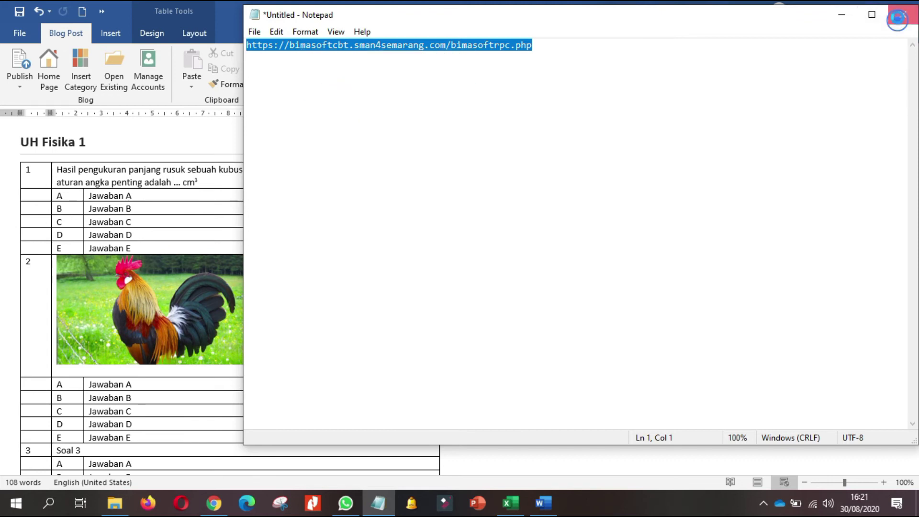
pyautogui.click(903, 15)
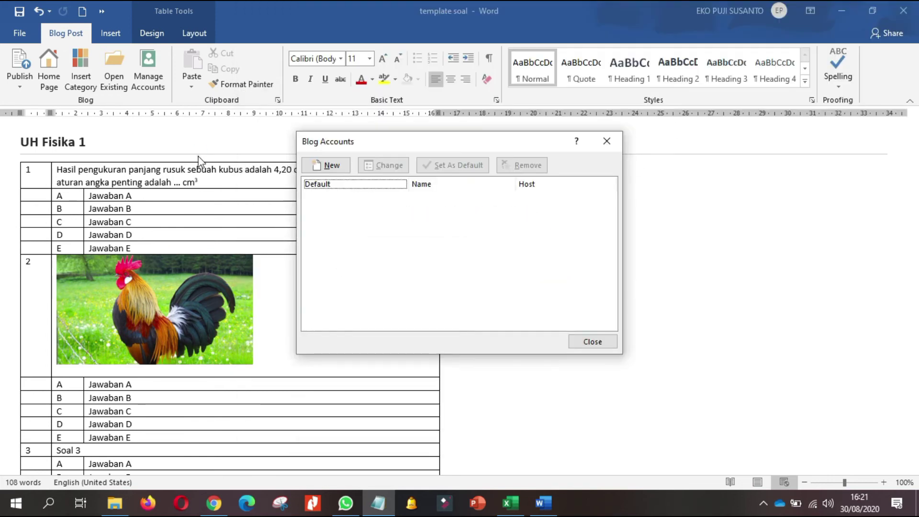
pyautogui.click(330, 165)
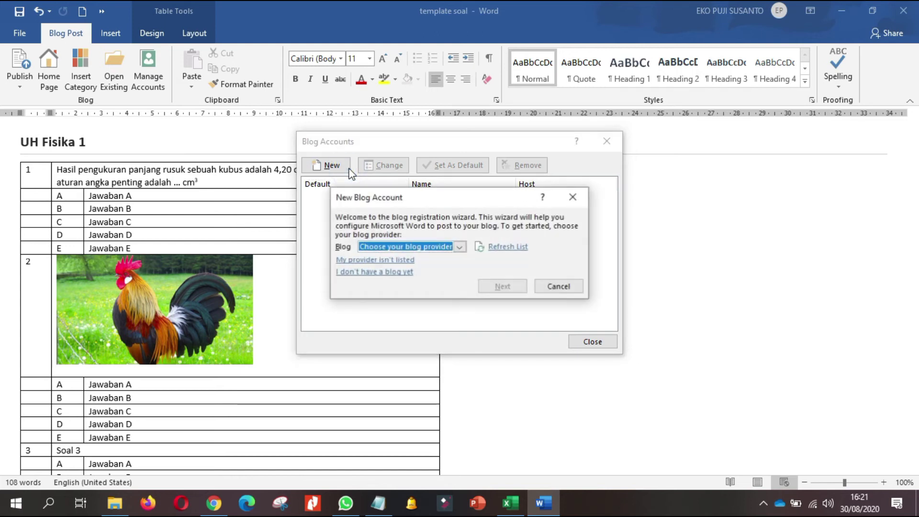
pyautogui.click(429, 246)
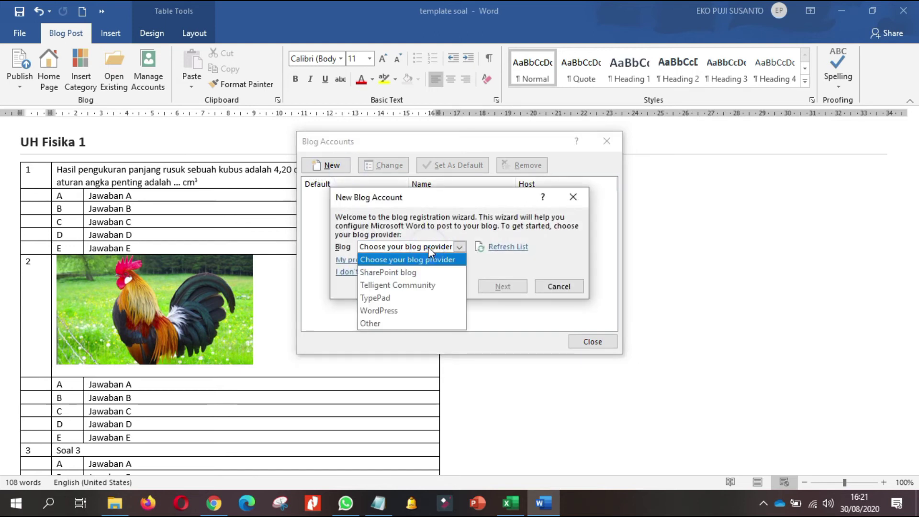
pyautogui.click(389, 311)
pyautogui.click(505, 286)
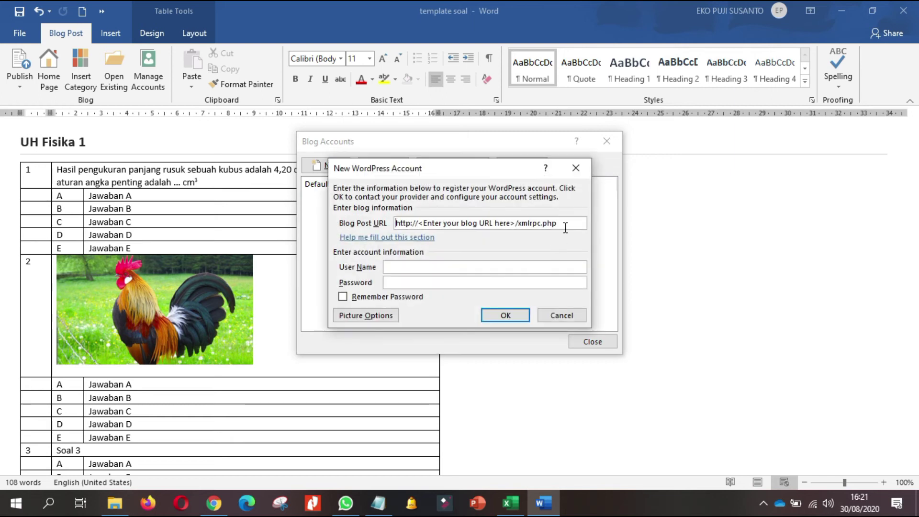
pyautogui.tripleClick(563, 227)
pyautogui.hotkey('ctrl', 'v')
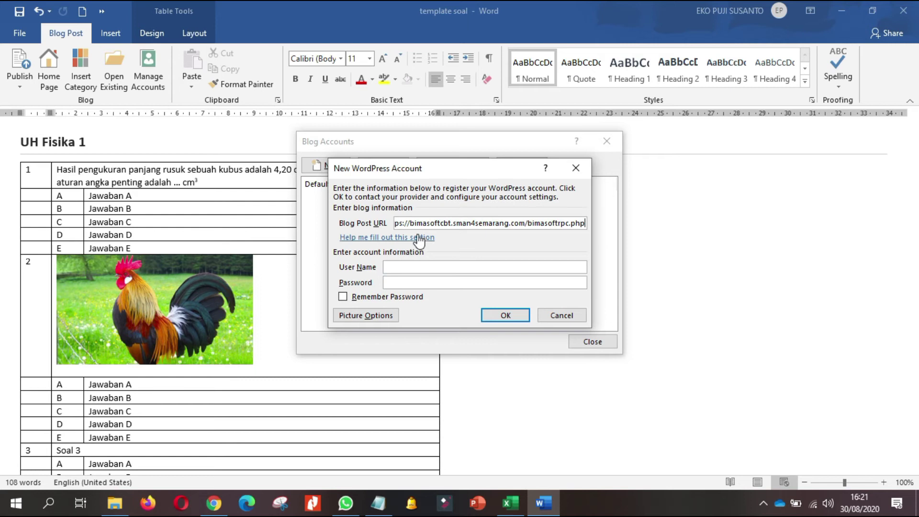
pyautogui.press('Home')
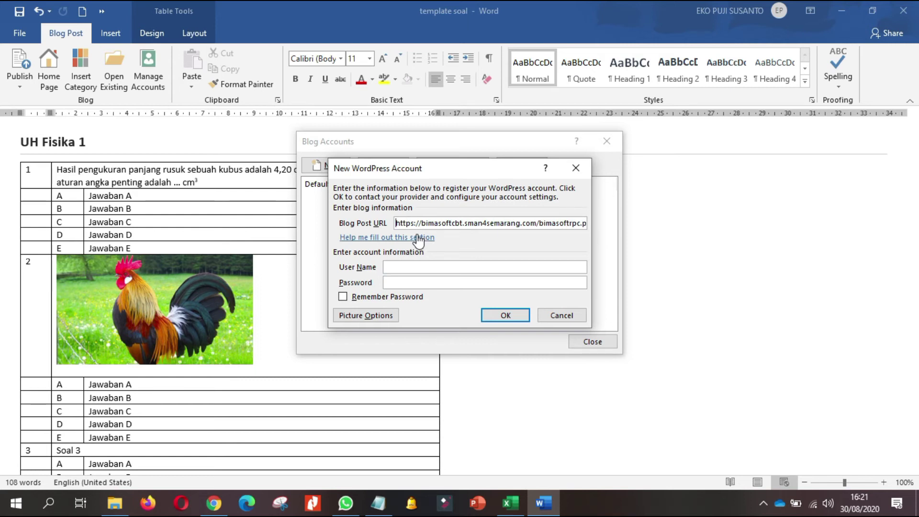
pyautogui.press('End')
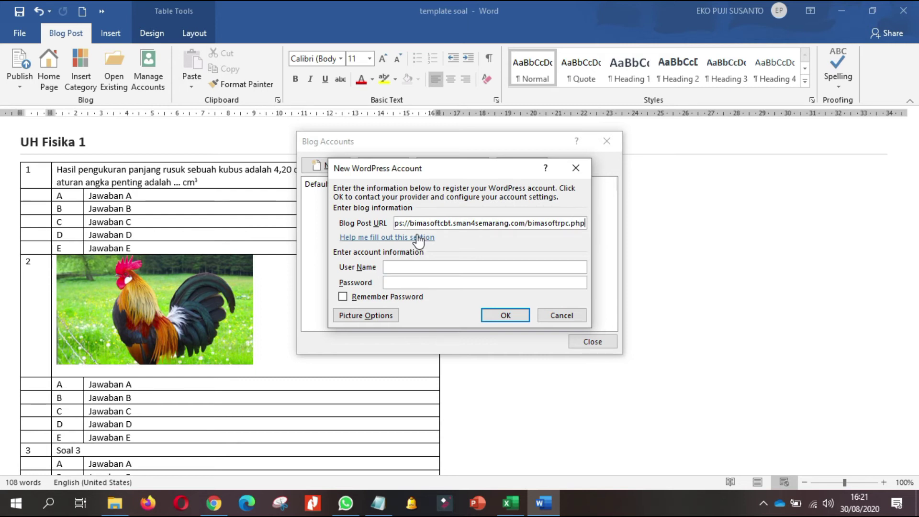
# Enter the user name admin and the account password, enable Remember Password, register the account, and close the blog accounts list
pyautogui.click(412, 269)
pyautogui.write('admin')
pyautogui.click(408, 298)
pyautogui.click(506, 317)
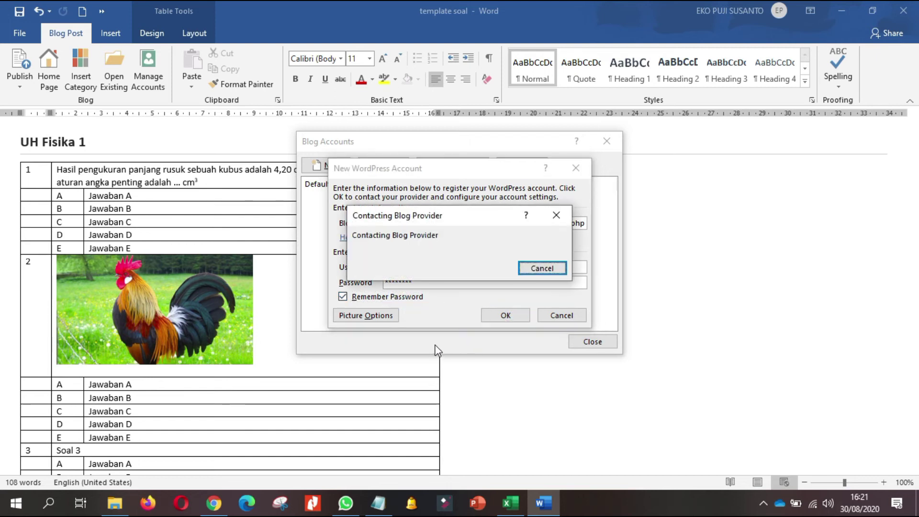
pyautogui.click(461, 291)
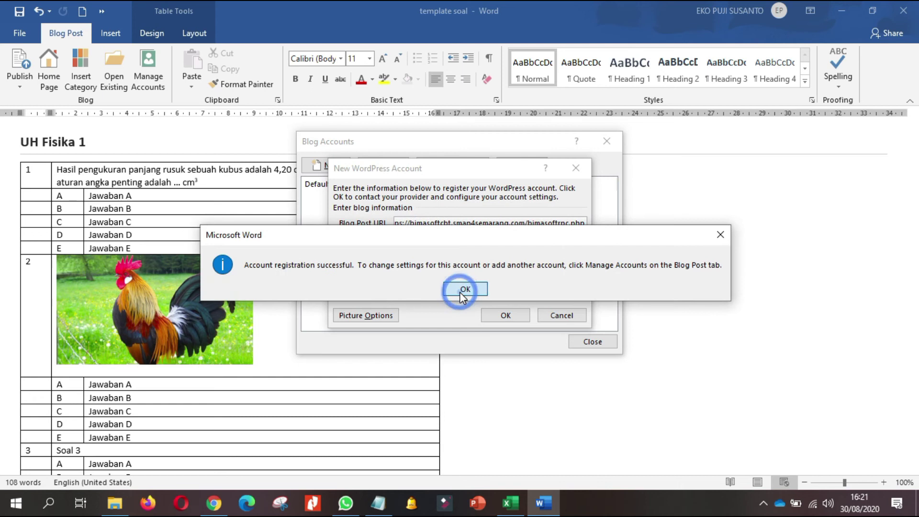
pyautogui.click(589, 342)
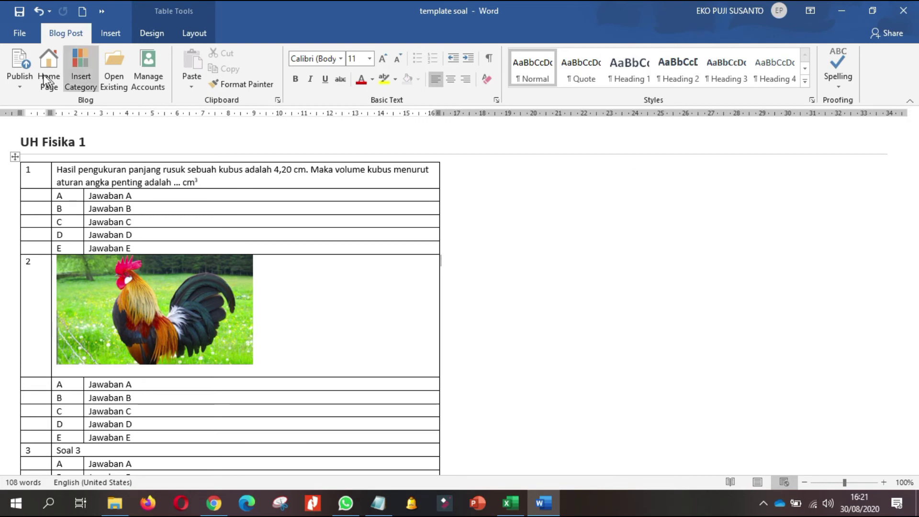
# Publish the UH Fisika 1 post to the blog and bring up the SMAN 4 Semarang CBT login page in Chrome
pyautogui.click(19, 82)
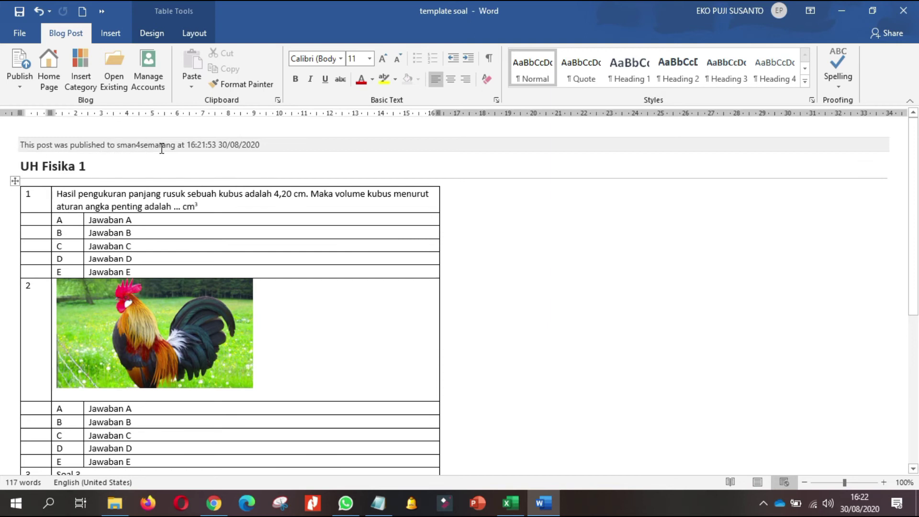
pyautogui.click(214, 503)
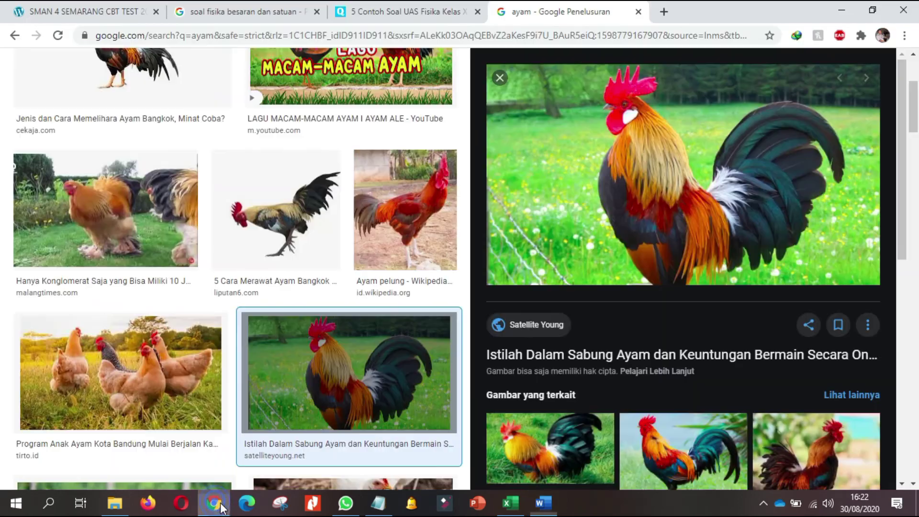
pyautogui.click(102, 12)
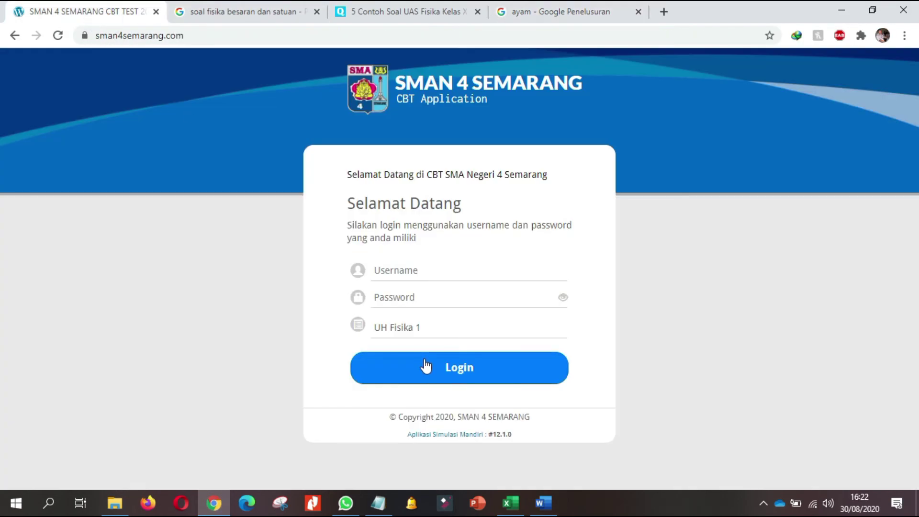
# Look up the first participant's credentials in the Excel Peserta sheet, and log in to UH Fisika 1 with that username and password
pyautogui.click(522, 508)
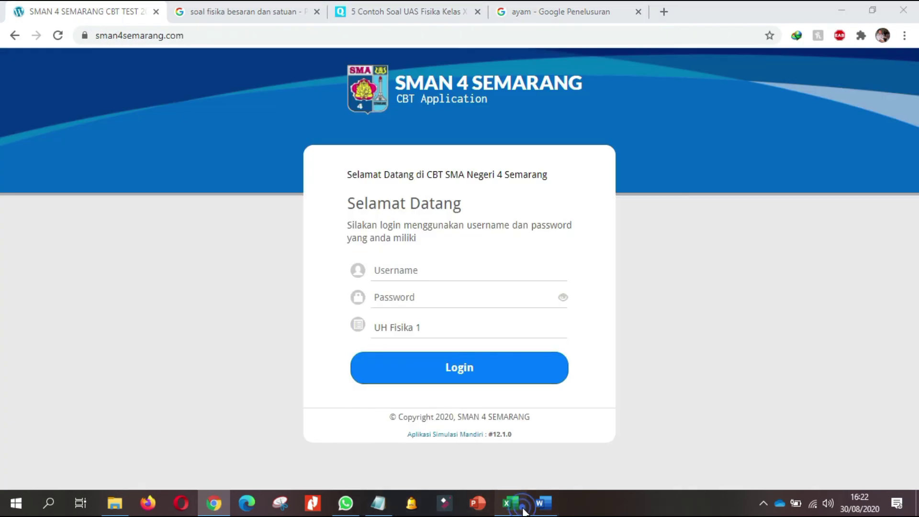
pyautogui.click(128, 465)
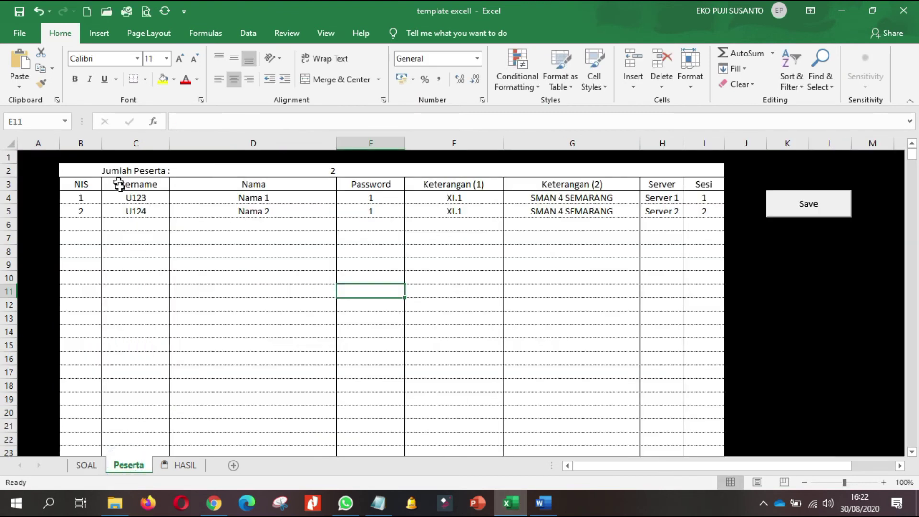
pyautogui.click(214, 502)
pyautogui.click(418, 264)
pyautogui.write('U123')
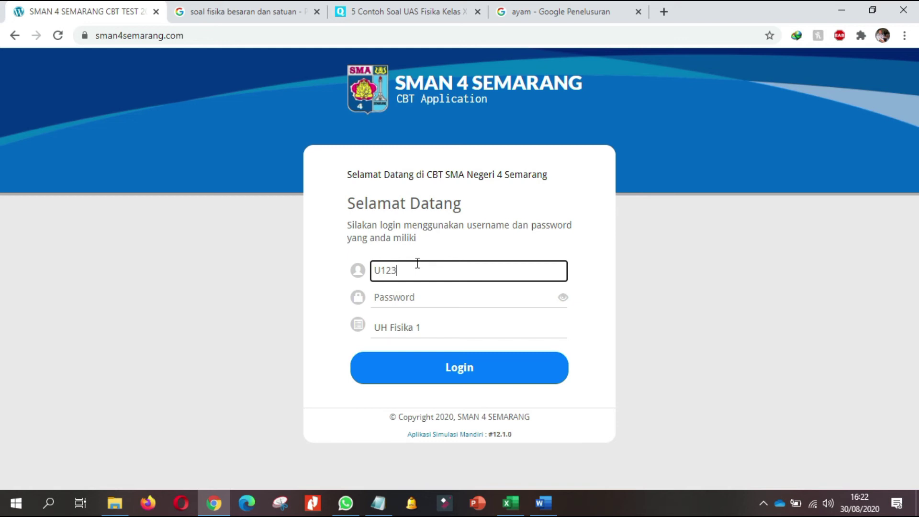
pyautogui.press('Tab')
pyautogui.write('1')
pyautogui.click(440, 374)
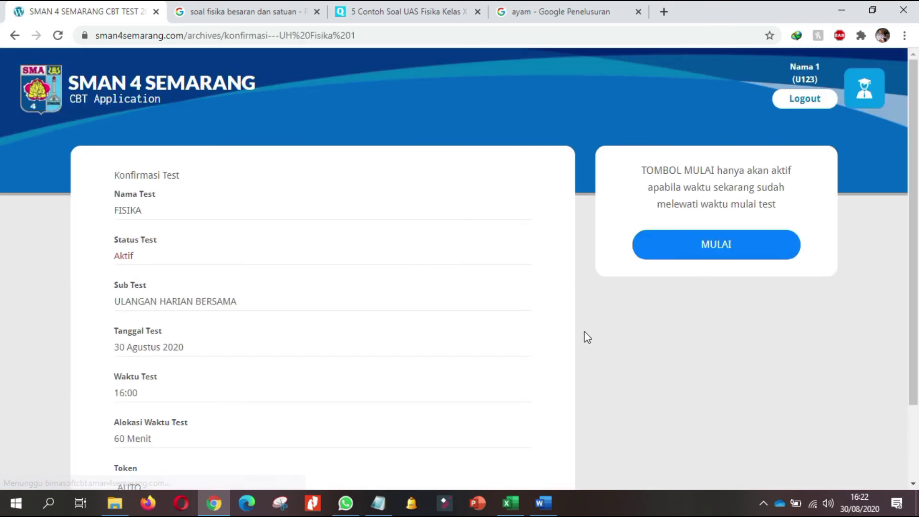
# Review the test confirmation details and start the UH Fisika 1 test at question 1
pyautogui.scroll(-2, 185, 369)
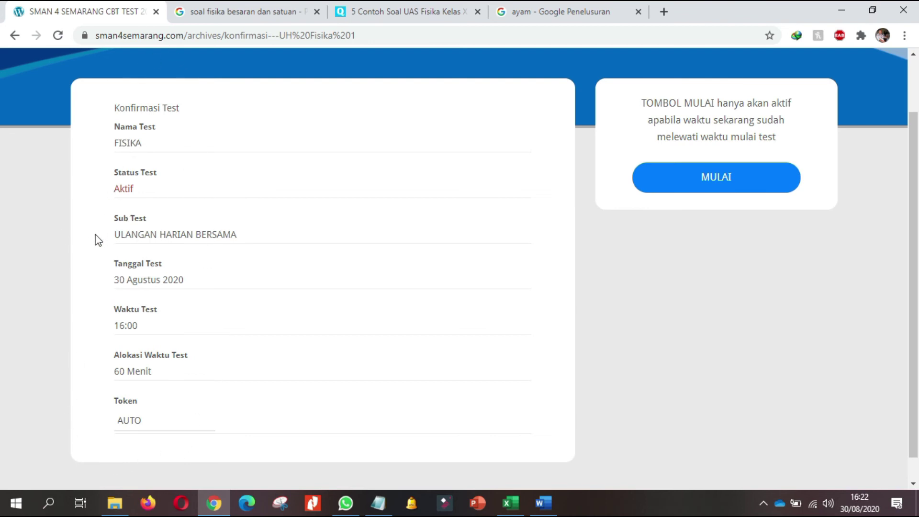
pyautogui.click(728, 184)
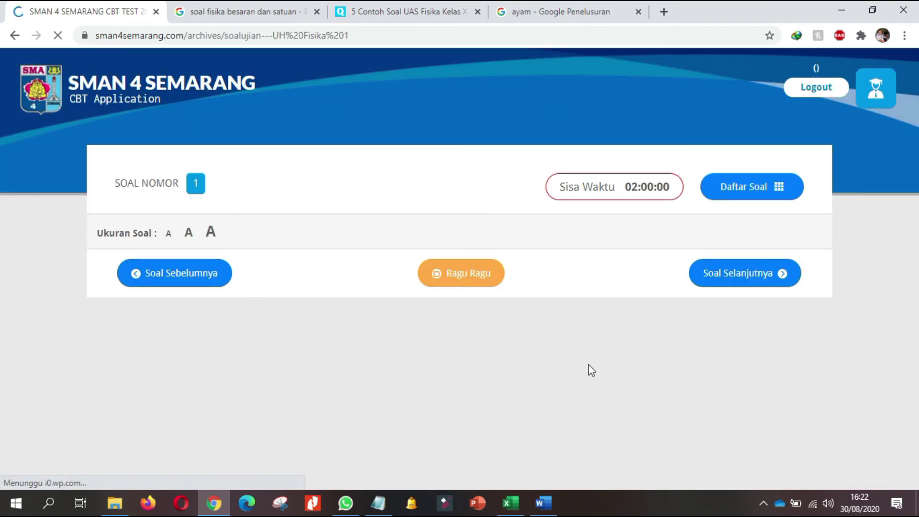
pyautogui.scroll(-2, 95, 357)
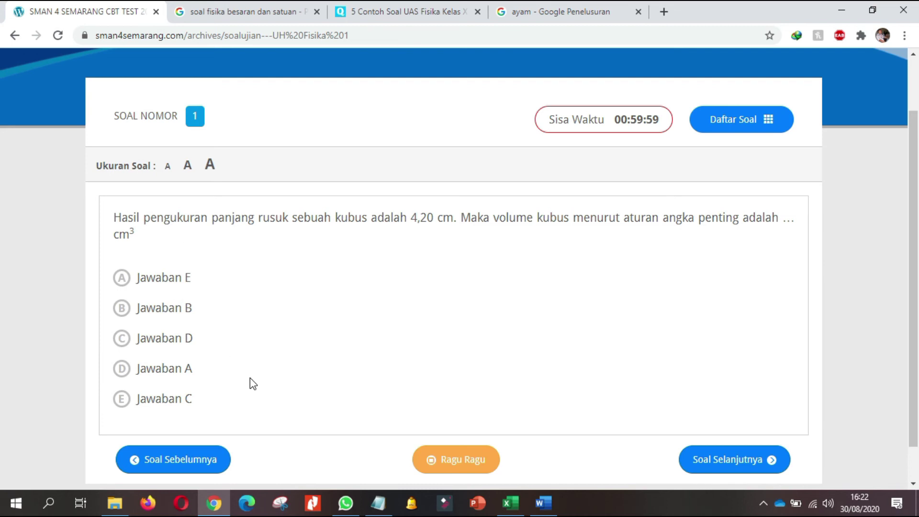
# Check the answer key in the Excel SOAL sheet and the question document in Word, and return to the test in Chrome
pyautogui.click(511, 511)
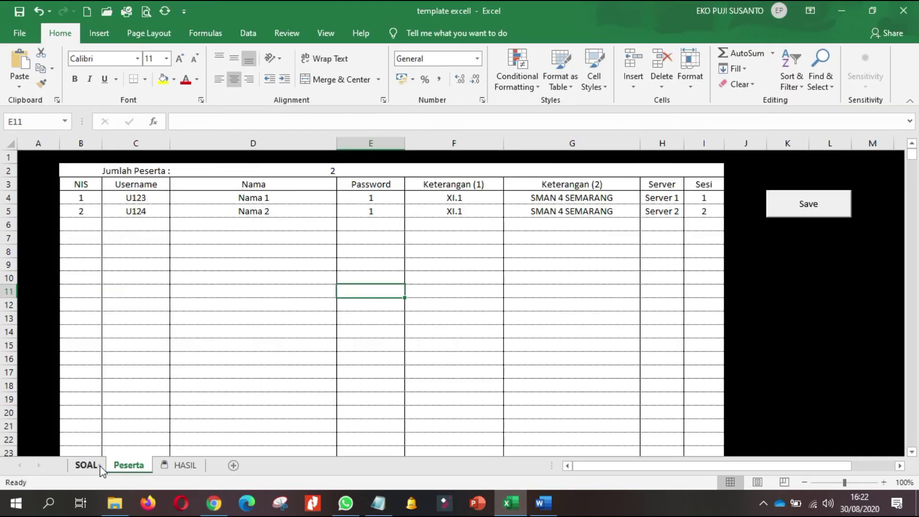
pyautogui.click(85, 465)
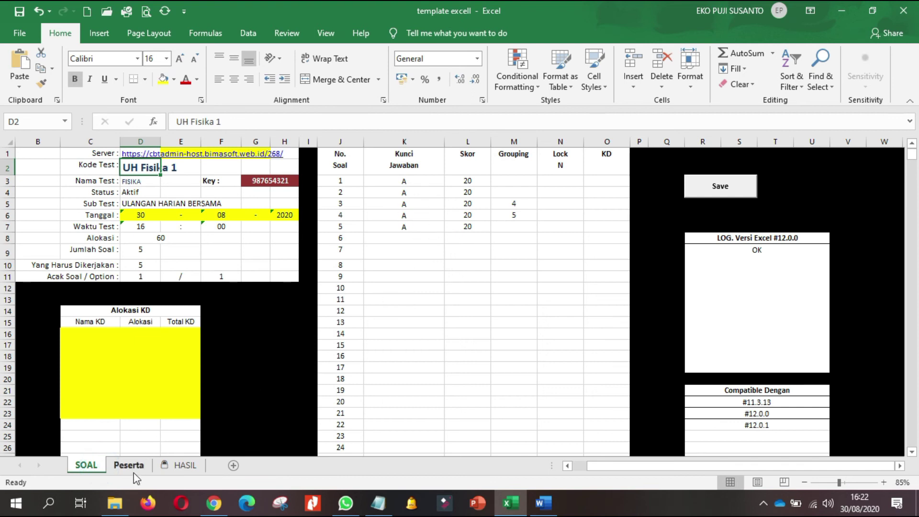
pyautogui.click(546, 509)
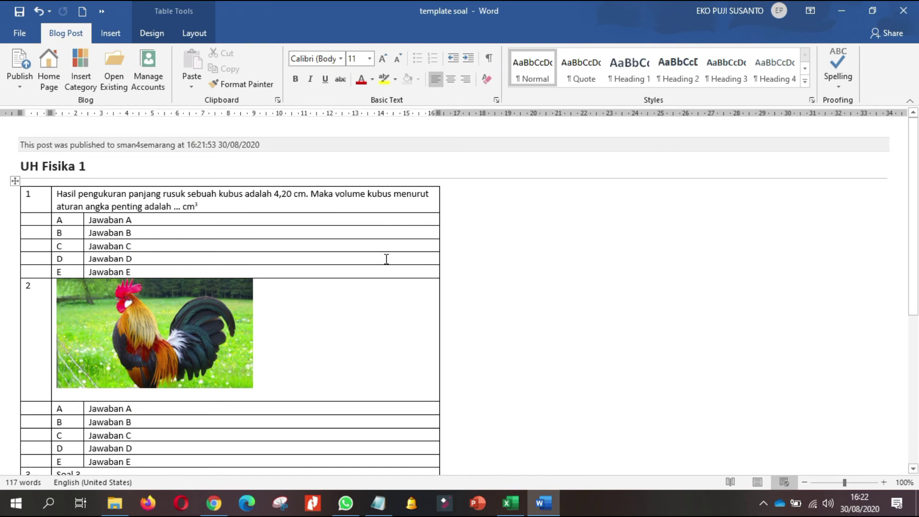
pyautogui.click(214, 503)
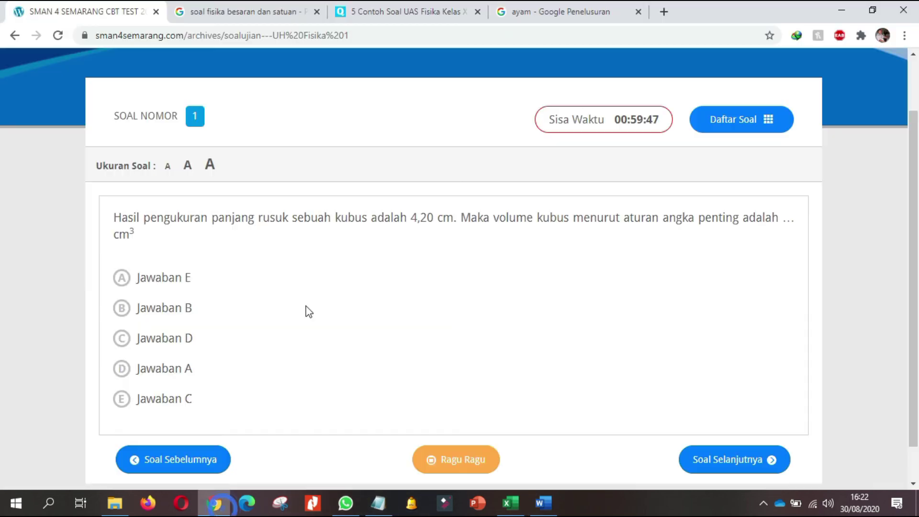
# Answer questions 1 and 2 with Jawaban A and continue to question 3
pyautogui.click(124, 374)
pyautogui.click(763, 460)
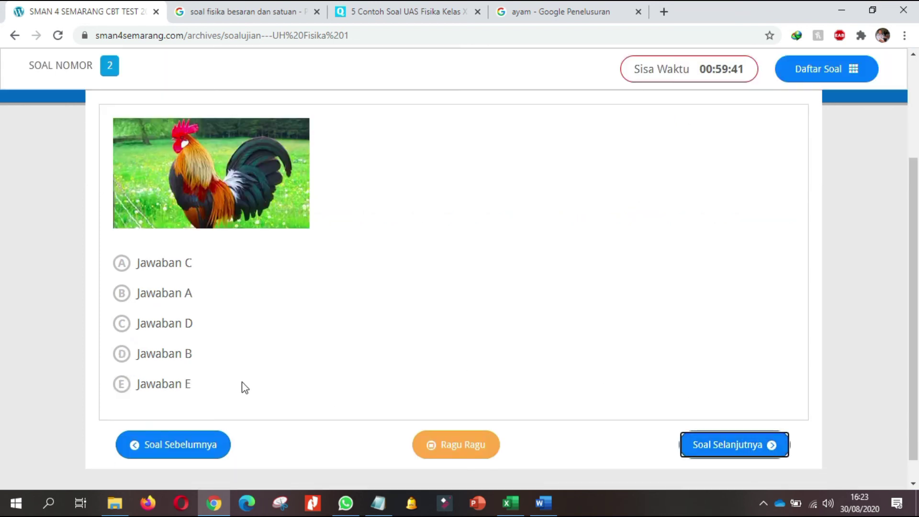
pyautogui.click(123, 301)
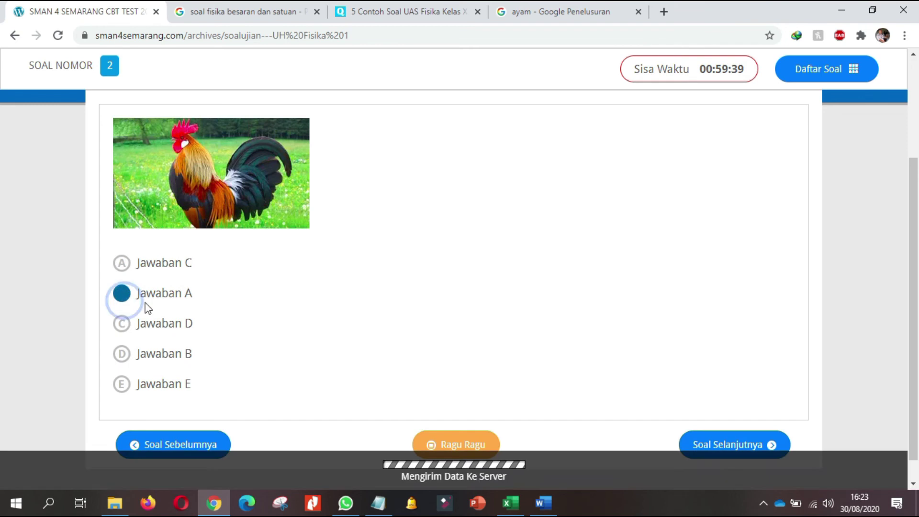
pyautogui.click(724, 443)
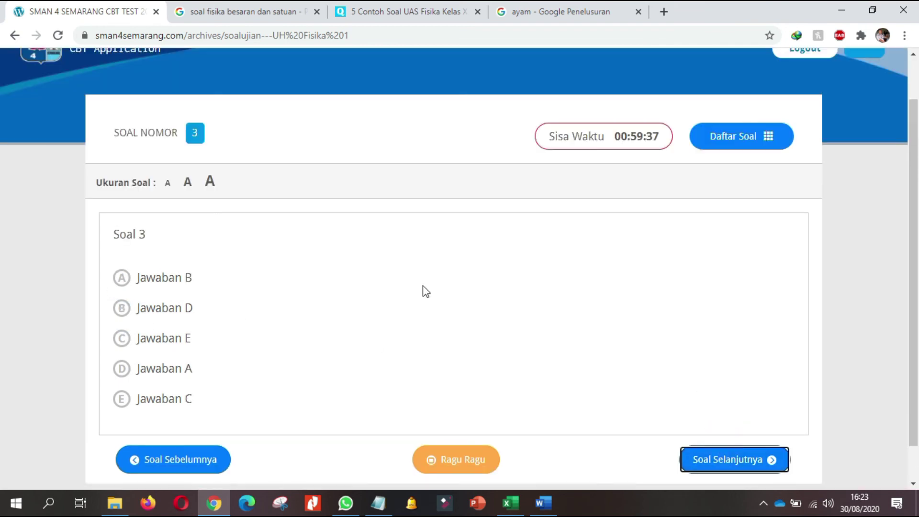
# Answer question 3 with Jawaban E in place of Jawaban A, question 4 with option A, and question 5 with Jawaban A
pyautogui.scroll(-2, 246, 322)
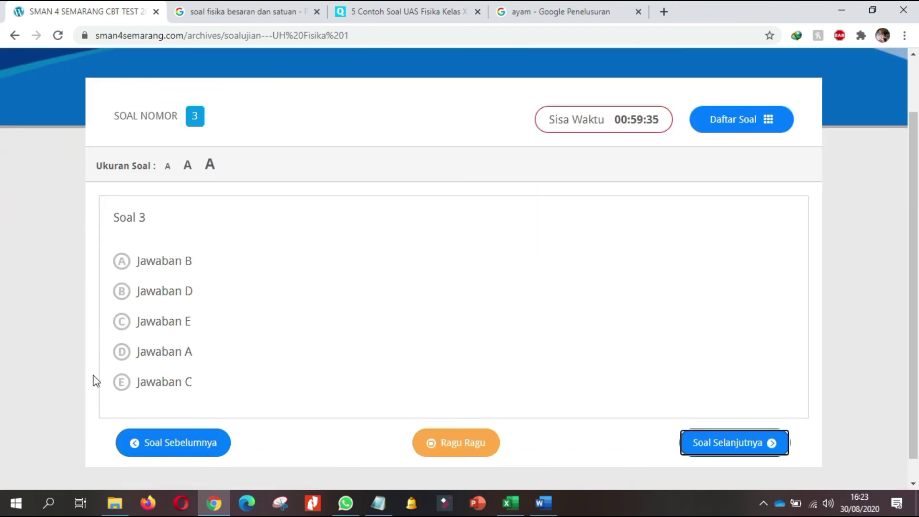
pyautogui.click(121, 353)
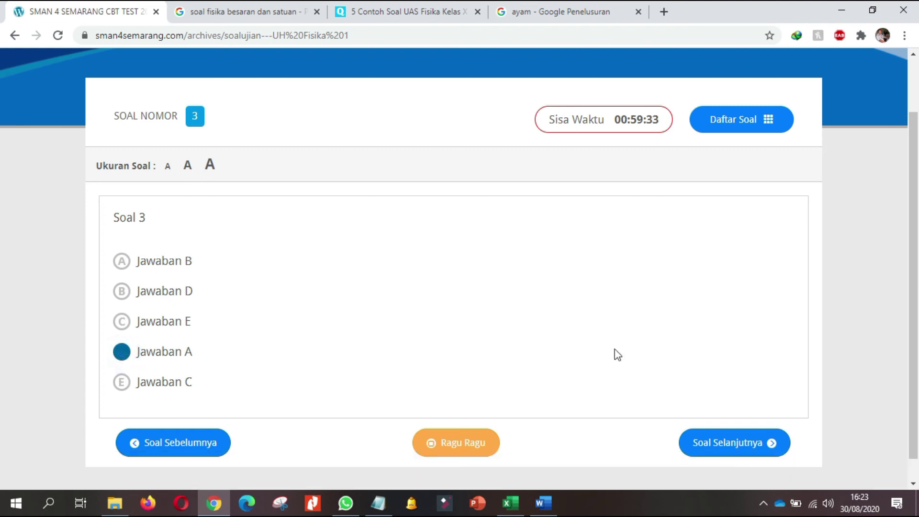
pyautogui.click(124, 325)
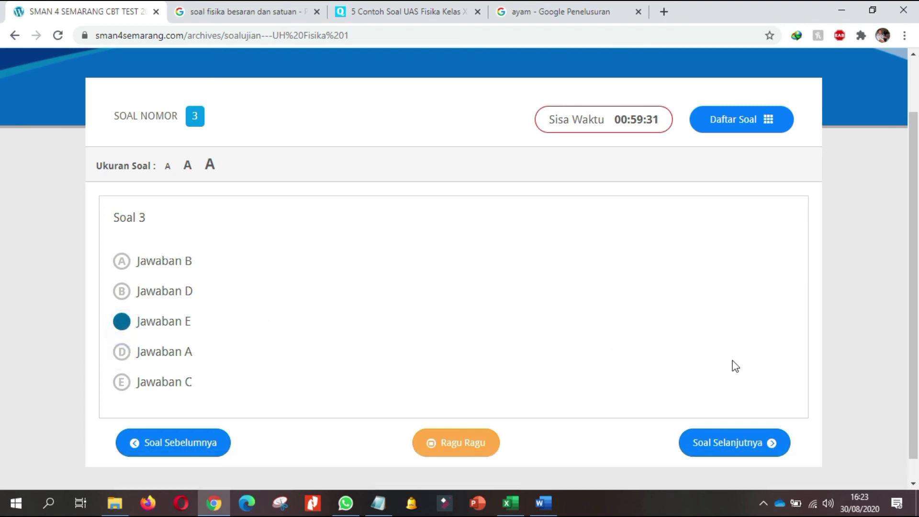
pyautogui.click(723, 440)
pyautogui.click(124, 262)
pyautogui.click(707, 442)
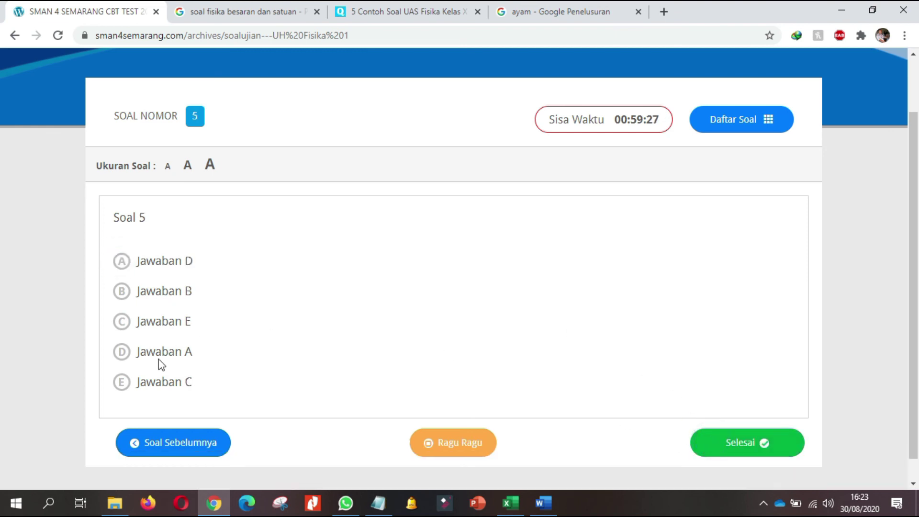
pyautogui.click(121, 355)
# Finish the test, tick the confirmation for ending it, and log out of the CBT application
pyautogui.click(758, 441)
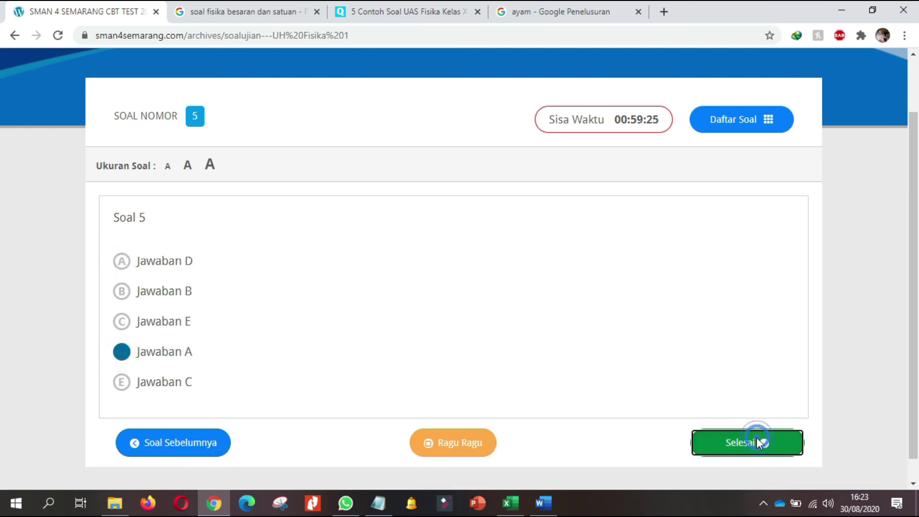
pyautogui.click(352, 246)
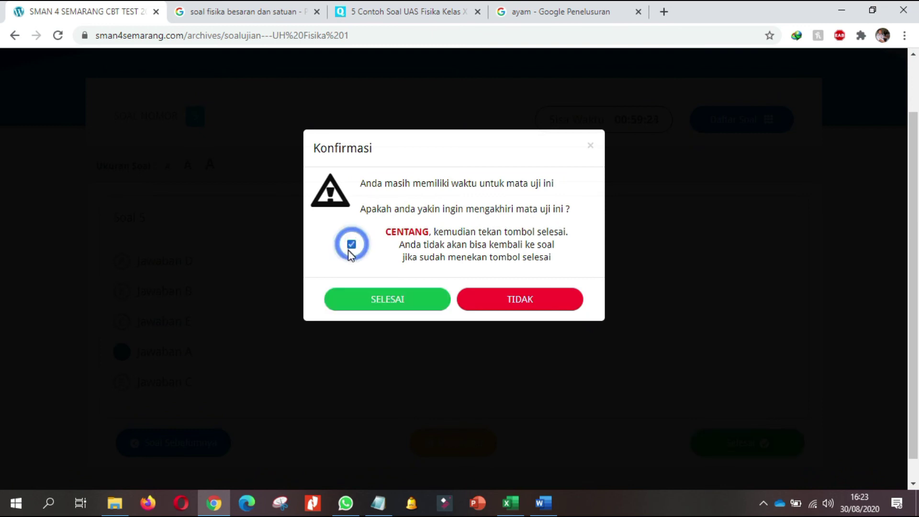
pyautogui.click(343, 303)
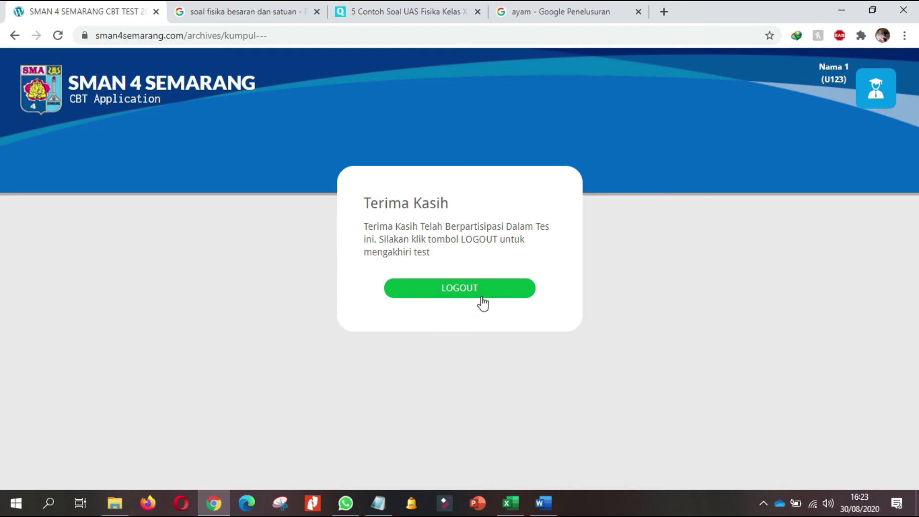
pyautogui.click(484, 302)
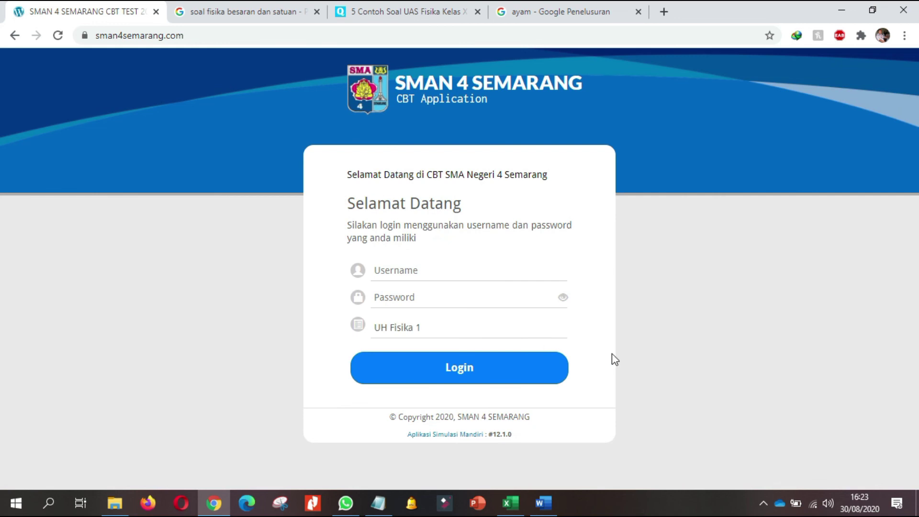
# Switch to the Excel template workbook and refresh the participant results on the HASIL sheet
pyautogui.click(508, 510)
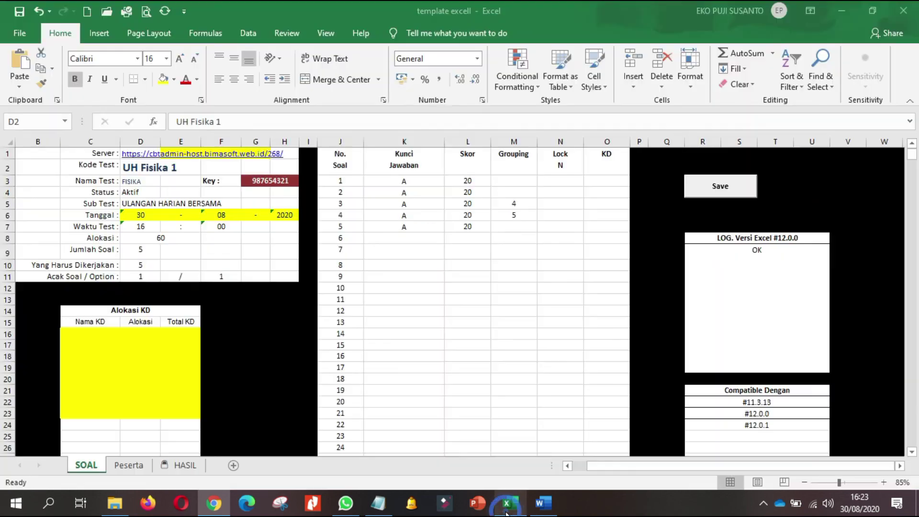
pyautogui.click(500, 325)
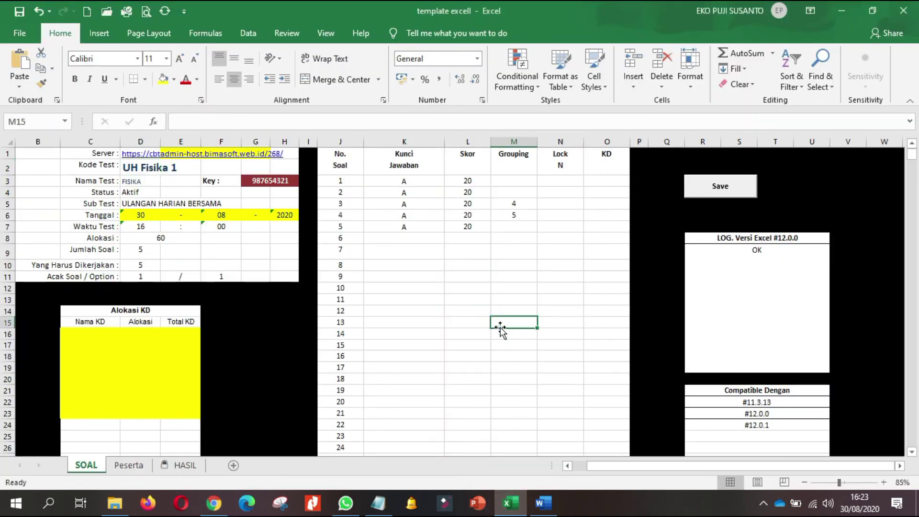
pyautogui.click(186, 465)
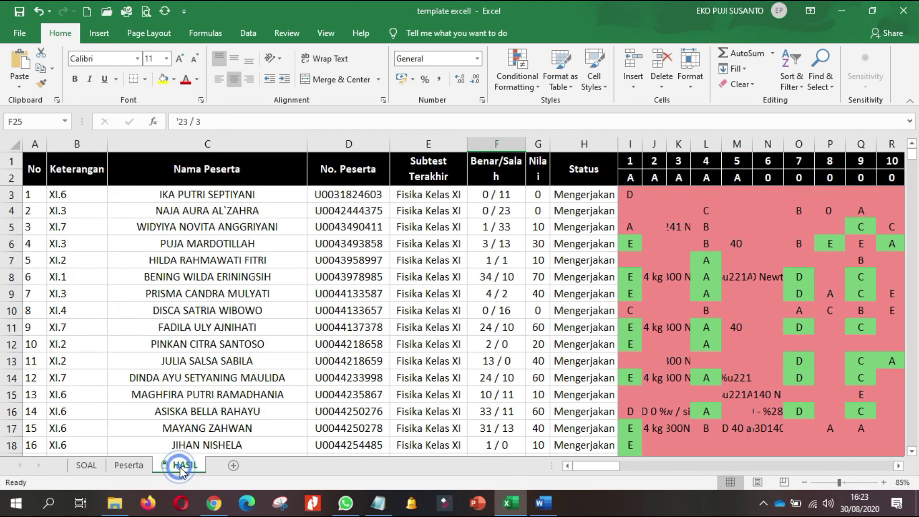
pyautogui.click(165, 12)
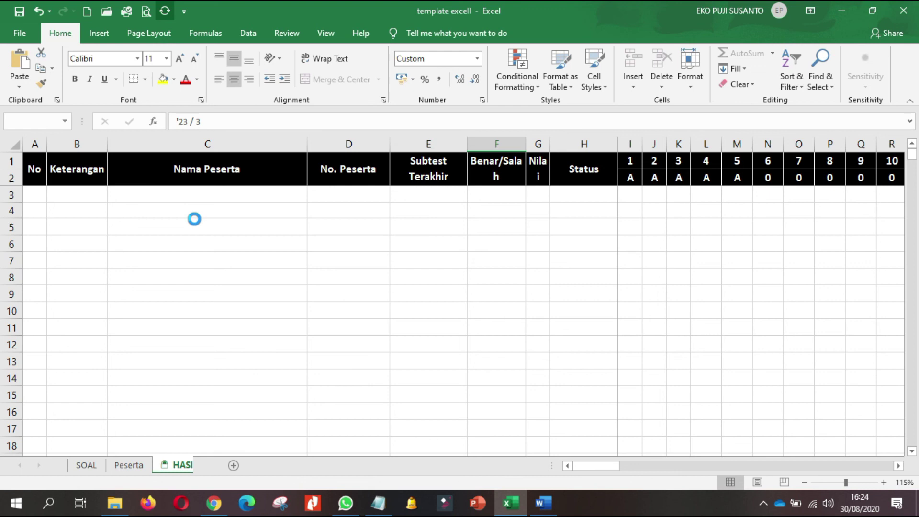
# Examine the participant's row on the HASIL sheet, checking the status, score, and answers to questions 1 to 5 against the key
pyautogui.click(129, 213)
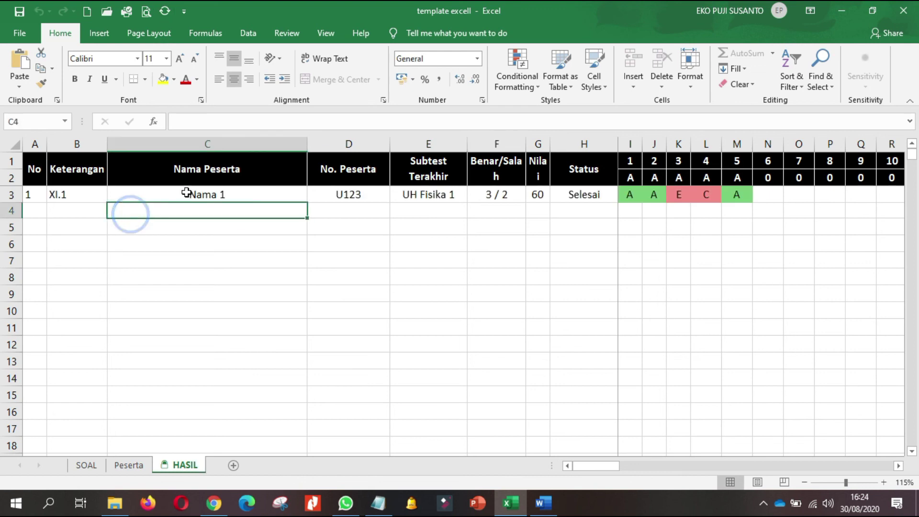
pyautogui.click(576, 204)
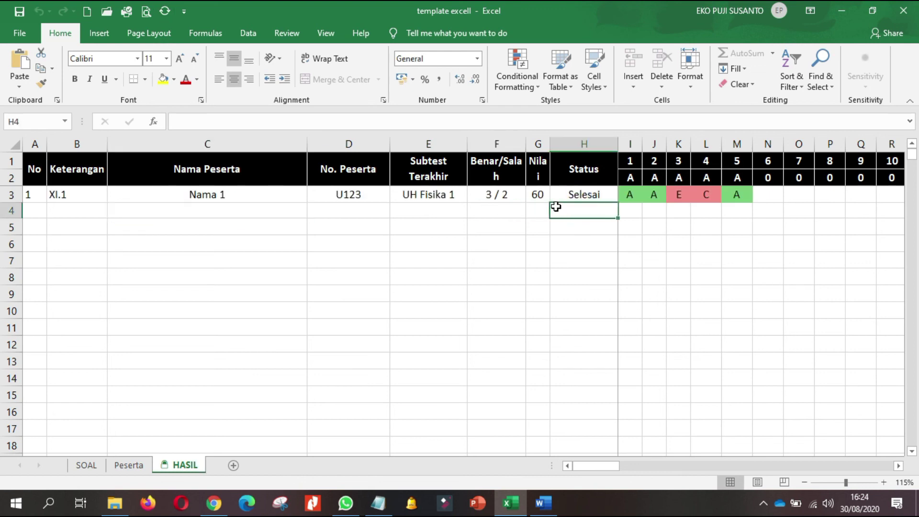
pyautogui.click(537, 197)
pyautogui.click(680, 197)
pyautogui.click(705, 196)
pyautogui.click(679, 195)
pyautogui.click(706, 206)
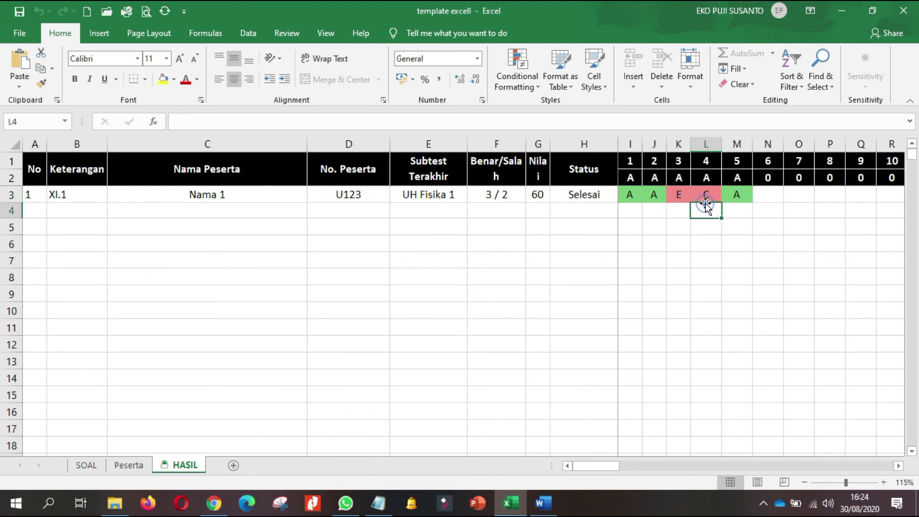
pyautogui.click(738, 195)
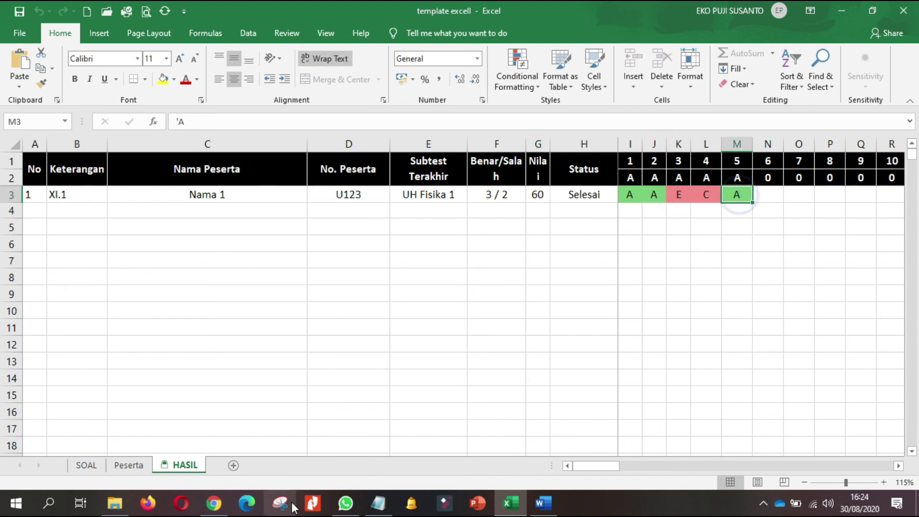
pyautogui.click(625, 199)
pyautogui.click(651, 196)
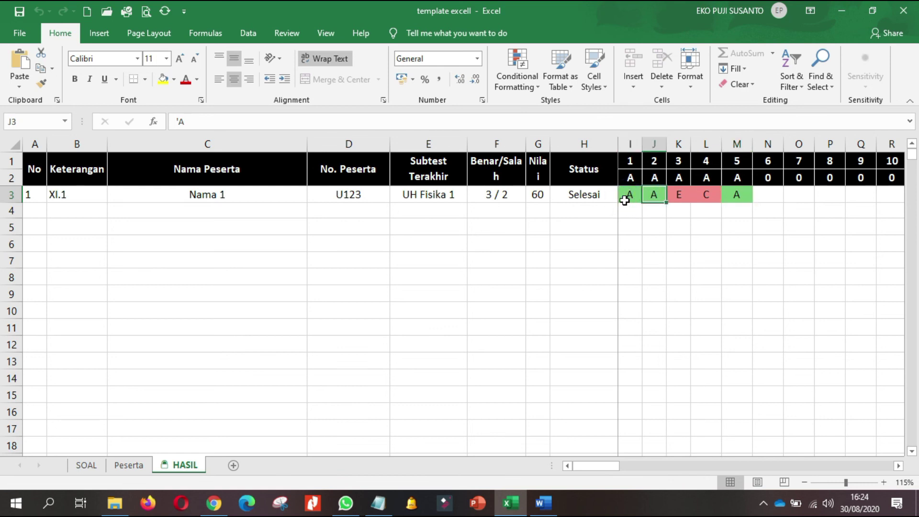
pyautogui.click(652, 230)
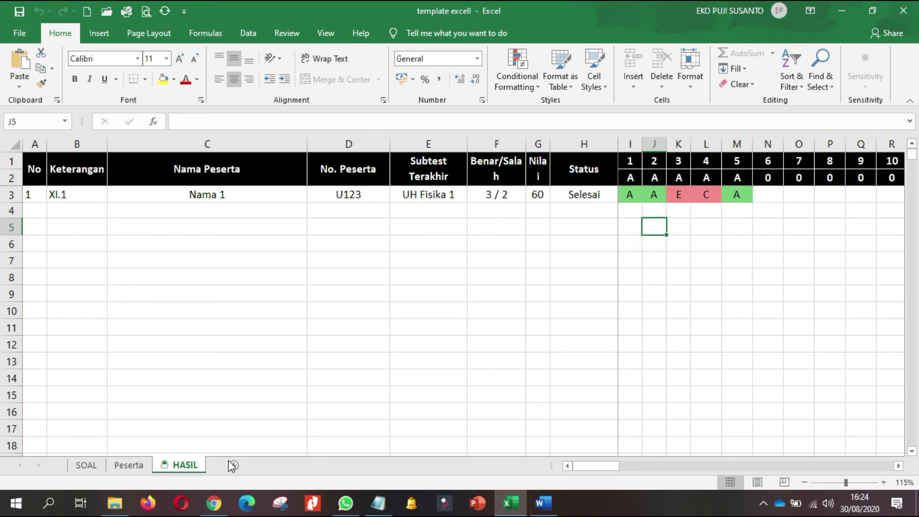
# Check the participant list on the Peserta sheet, revisit HASIL, and return to the SOAL sheet
pyautogui.click(128, 466)
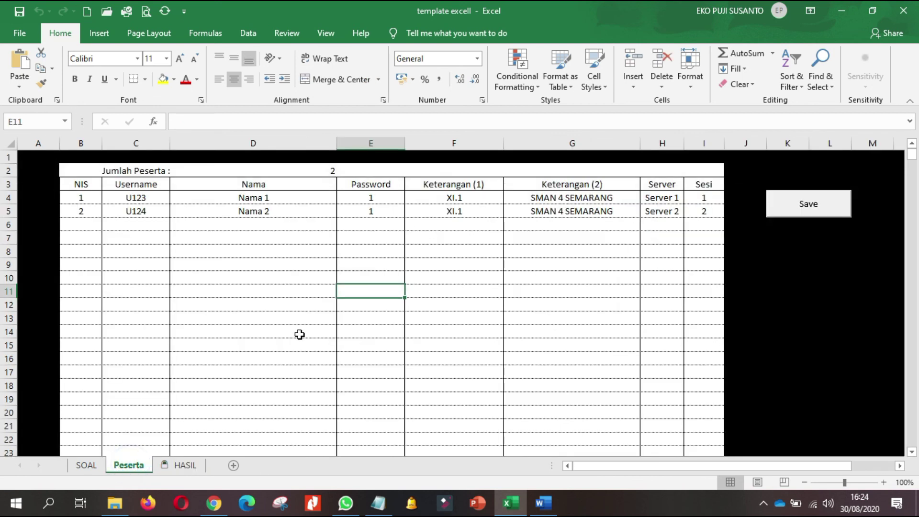
pyautogui.click(185, 466)
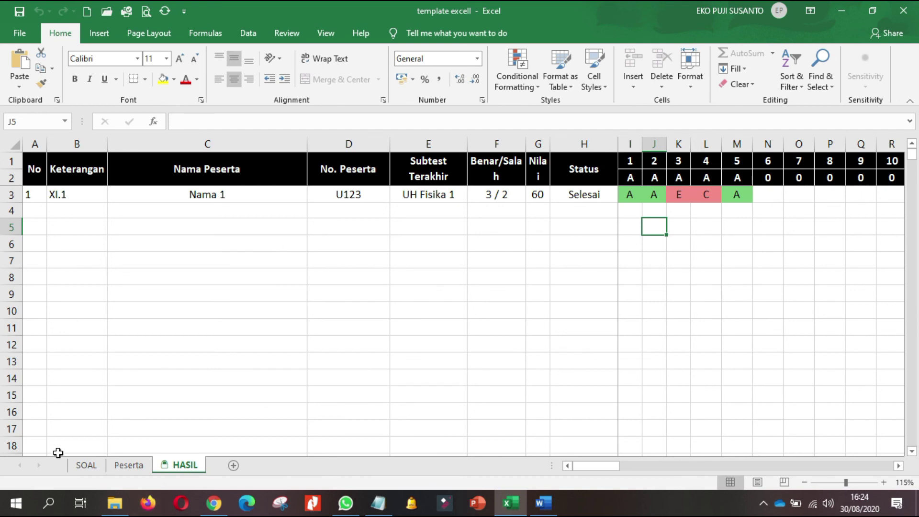
pyautogui.click(78, 465)
pyautogui.click(444, 288)
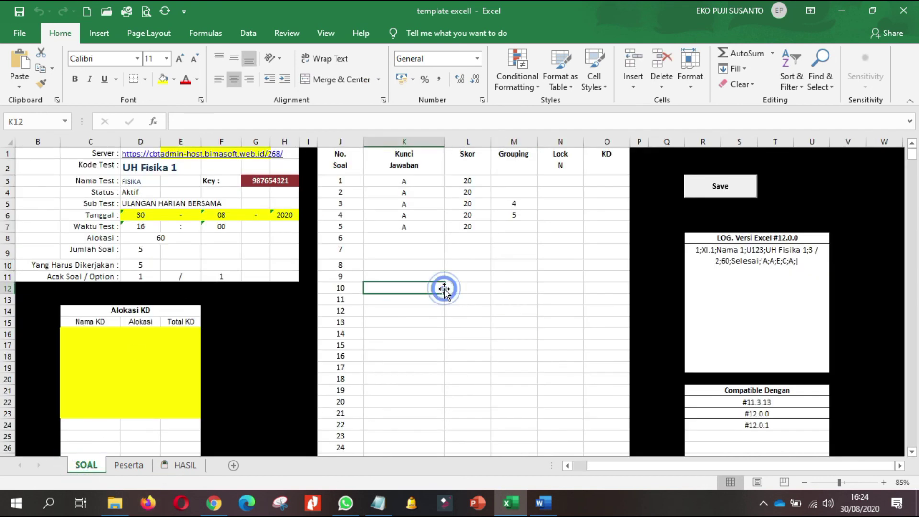